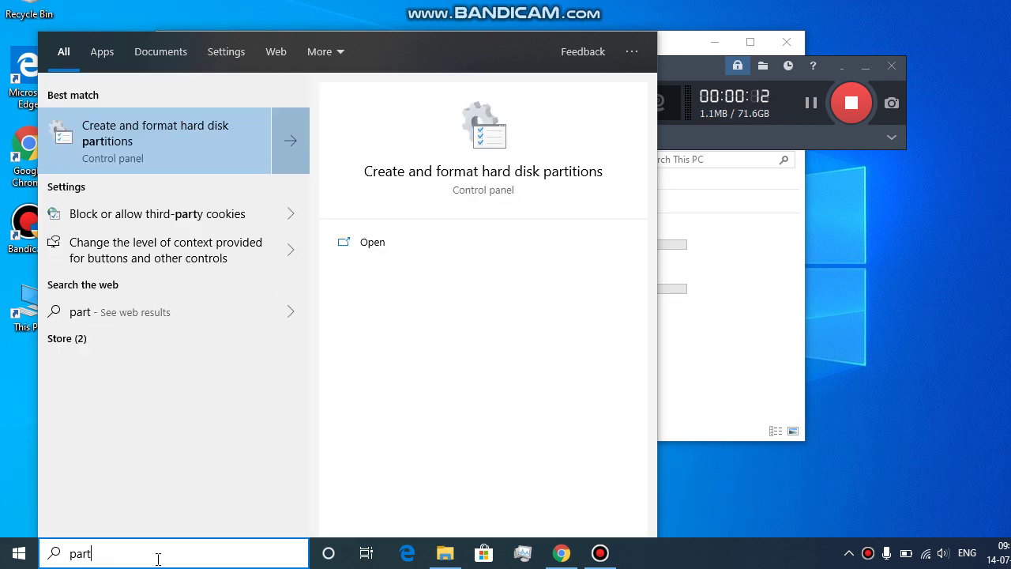
- Open Create and format hard disk partitions and check which actions are available for the 300 MB partition on Disk 0
key("Return")
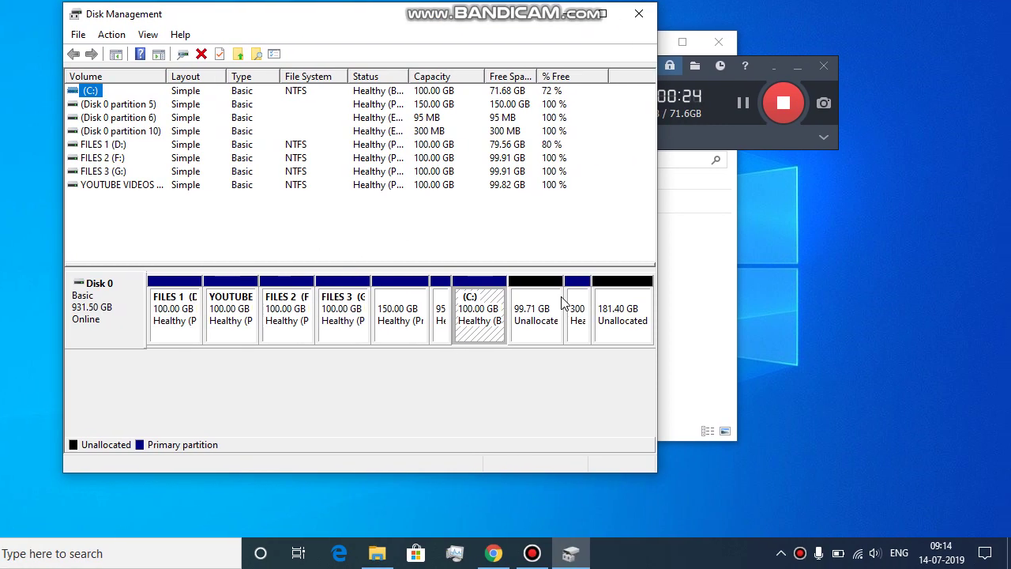
left_click(574, 297)
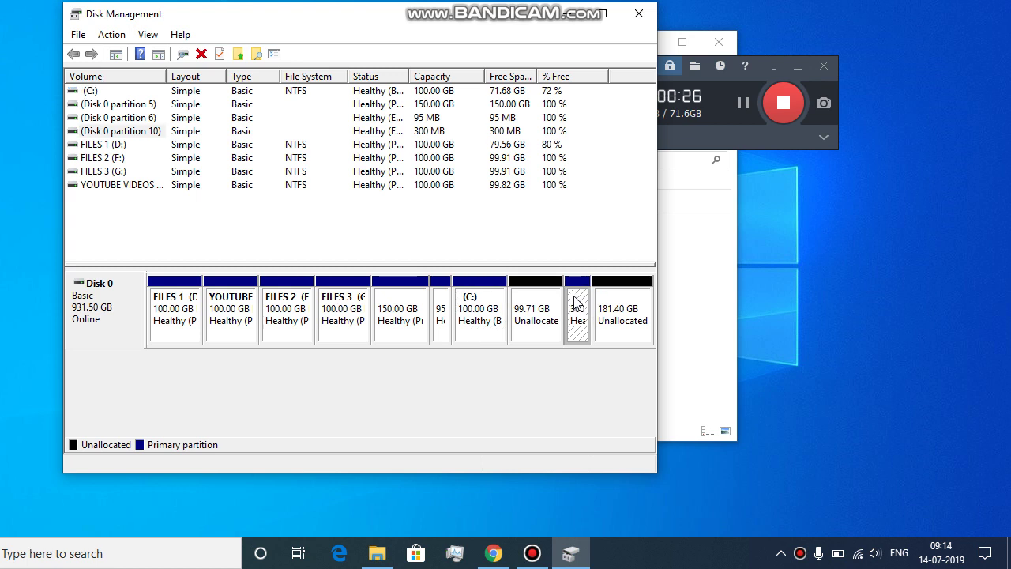
right_click(575, 303)
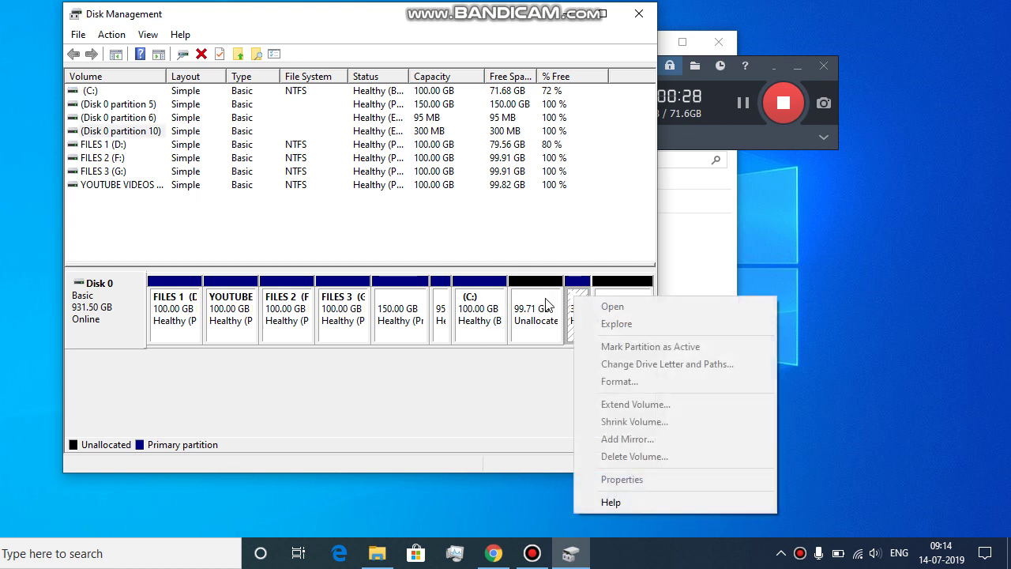
left_click(546, 301)
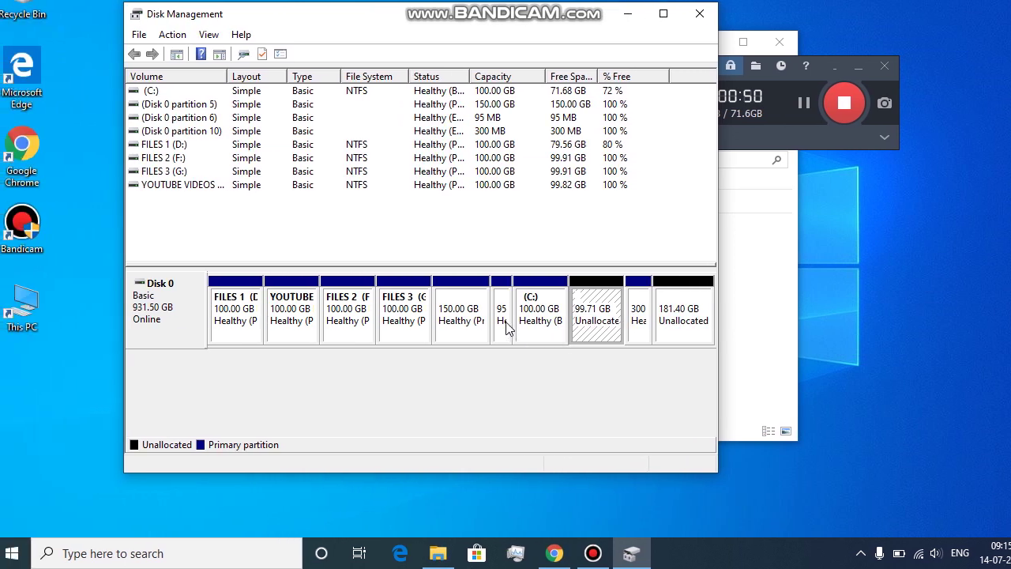
- Inspect the 95 MB and 150 GB partitions in the graphical view of Disk 0
left_click(508, 336)
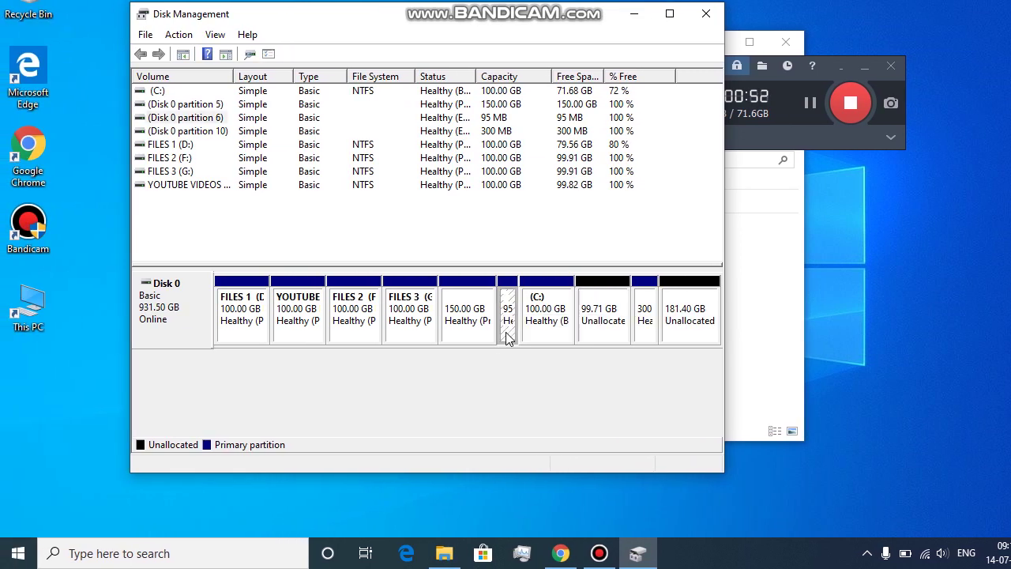
left_click(472, 336)
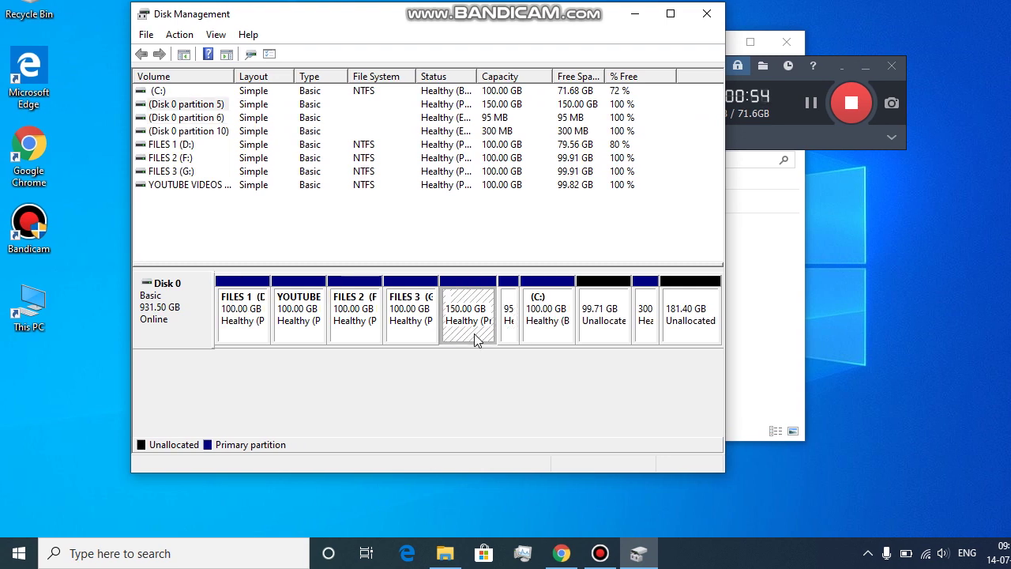
left_click(507, 336)
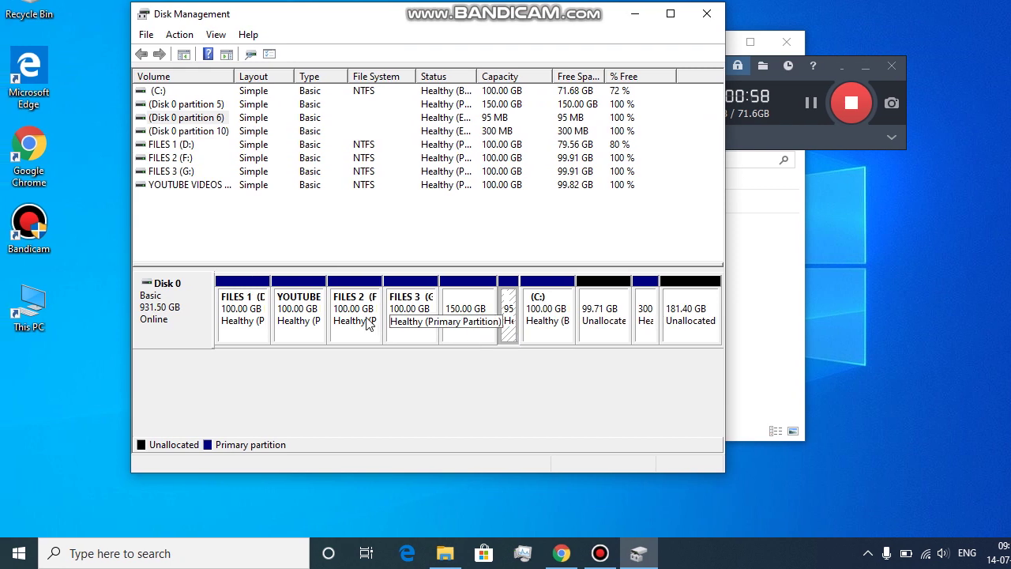
- Examine the actions available for Disk 0 as a whole, including conversion to a dynamic or MBR disk
right_click(155, 308)
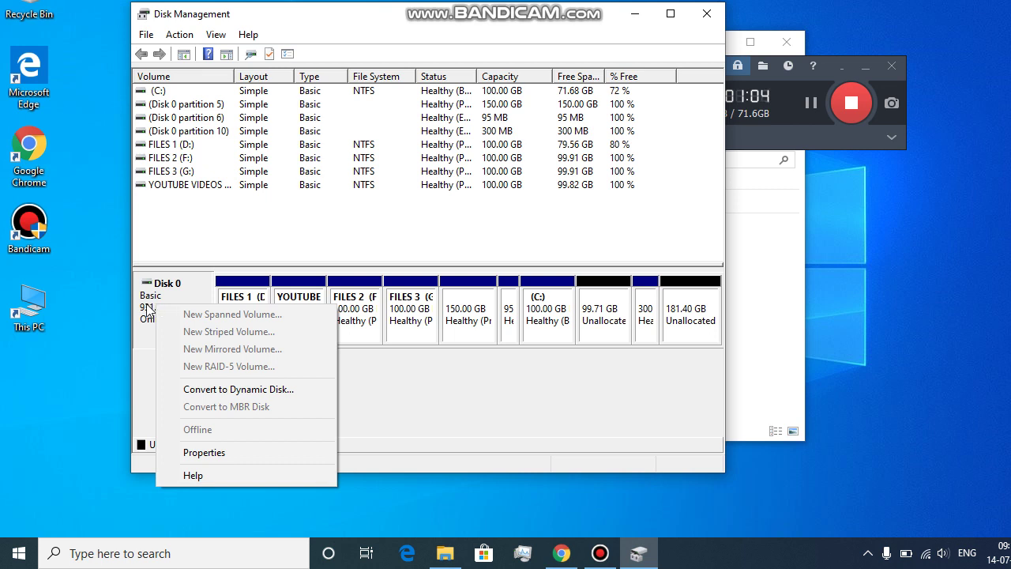
key("Escape")
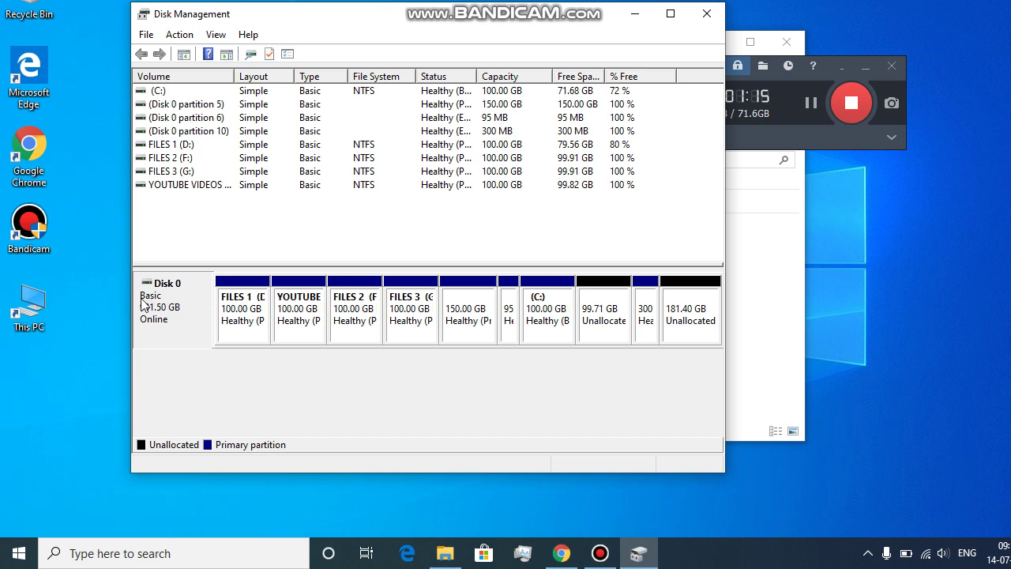
right_click(160, 298)
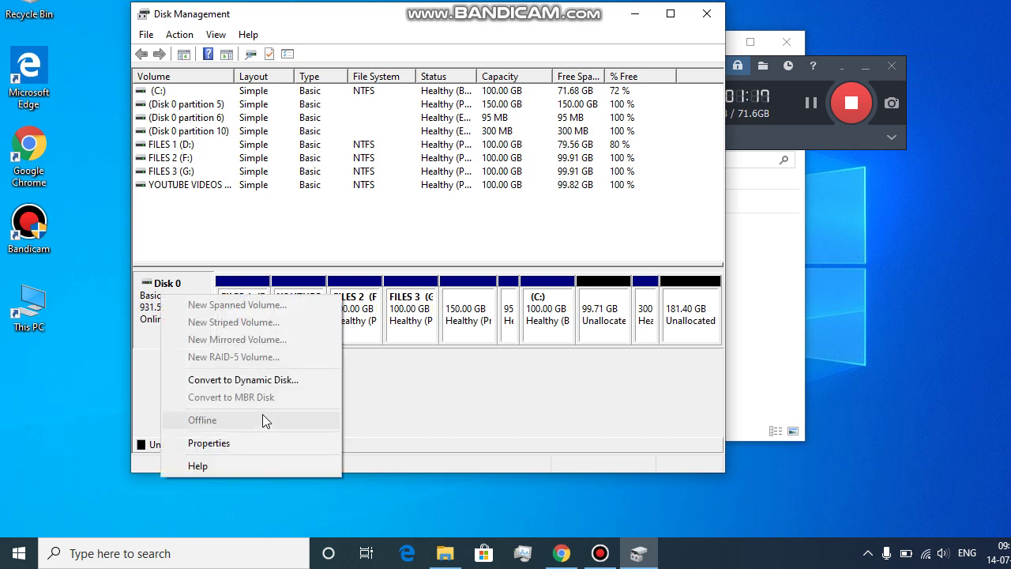
left_click(423, 387)
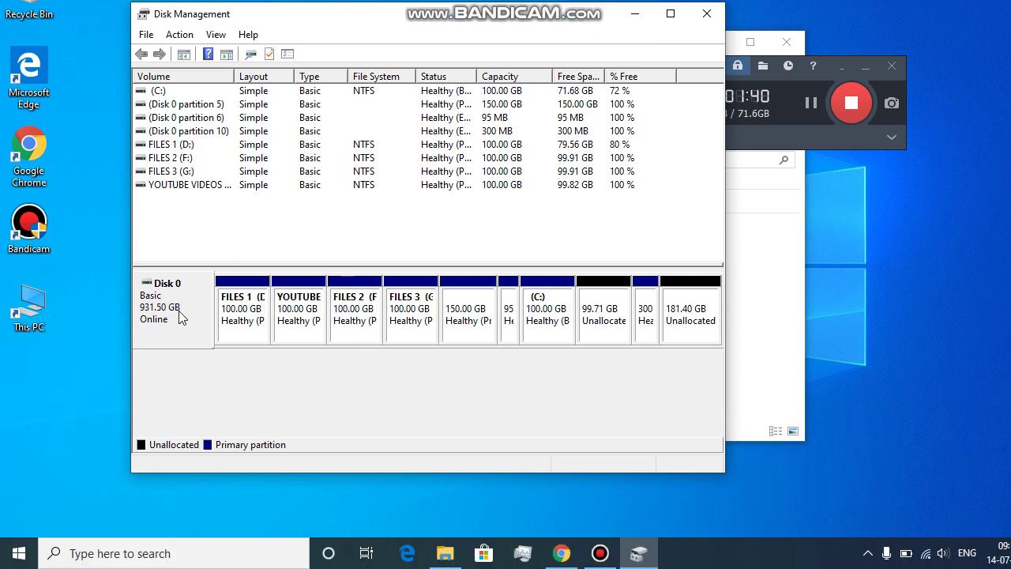
right_click(180, 316)
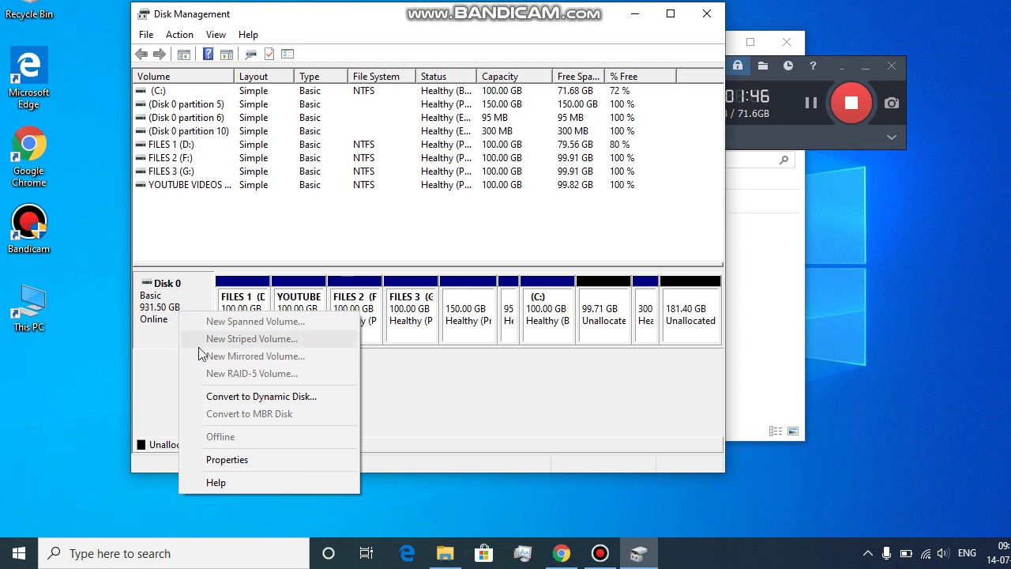
left_click(176, 313)
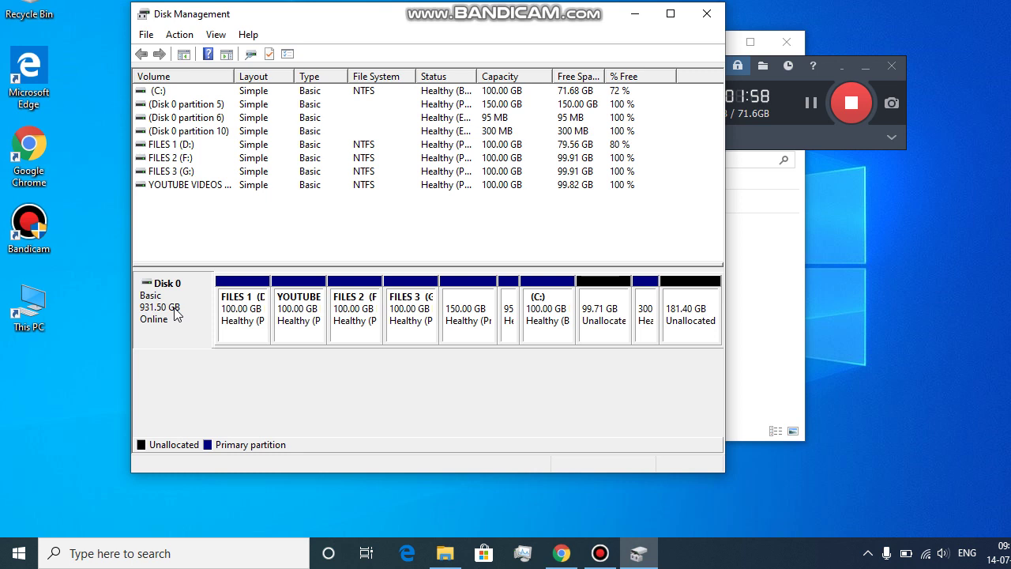
right_click(194, 297)
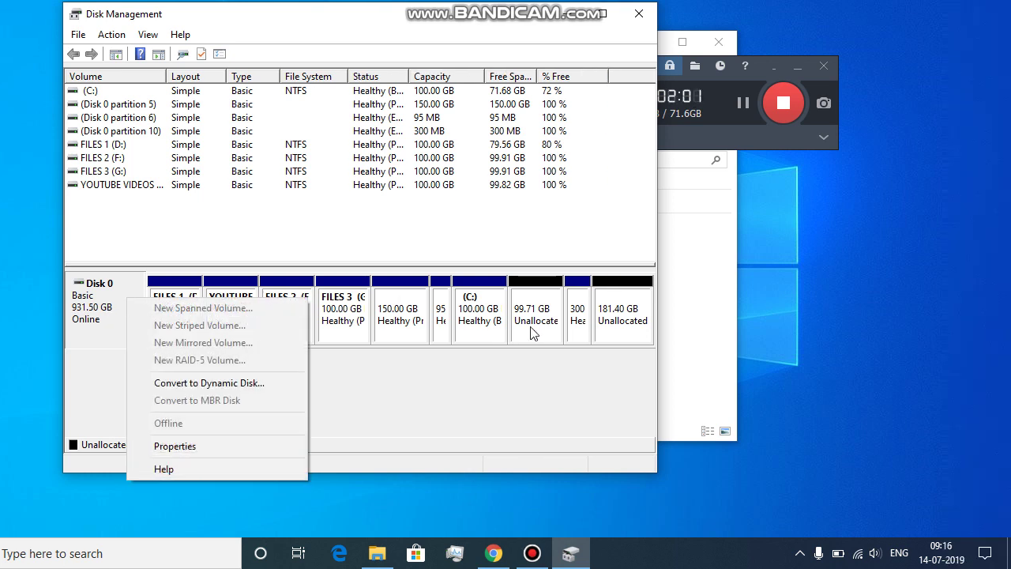
- Examine the volume creation options offered for the 181.40 GB unallocated space on Disk 0
left_click(612, 317)
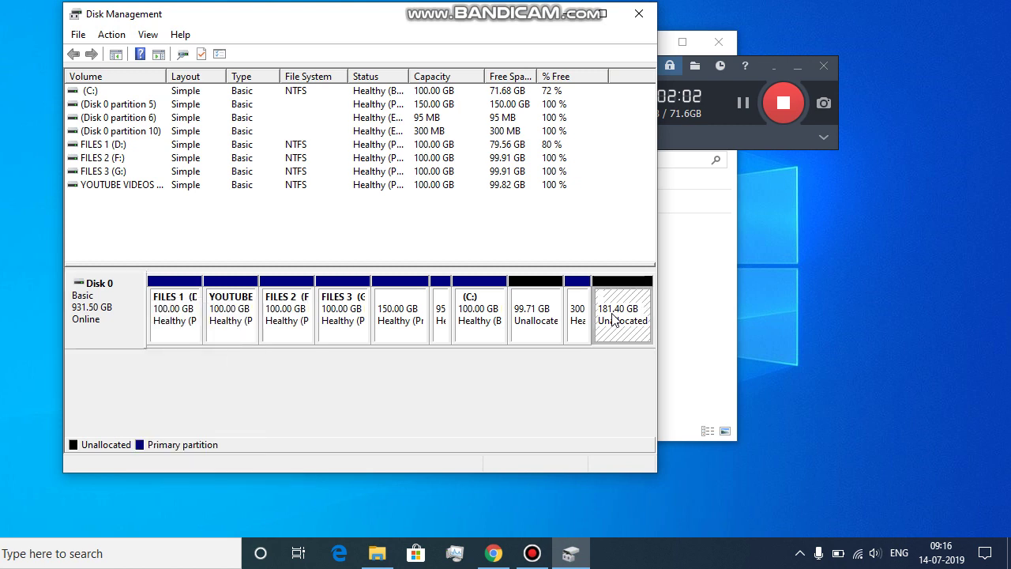
left_click(547, 334)
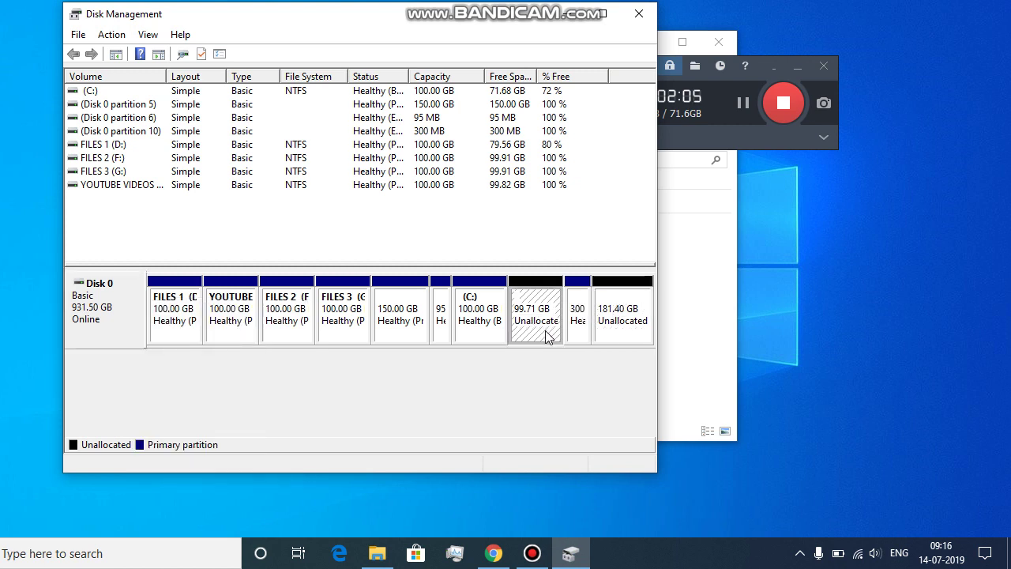
left_click(617, 299)
right_click(614, 299)
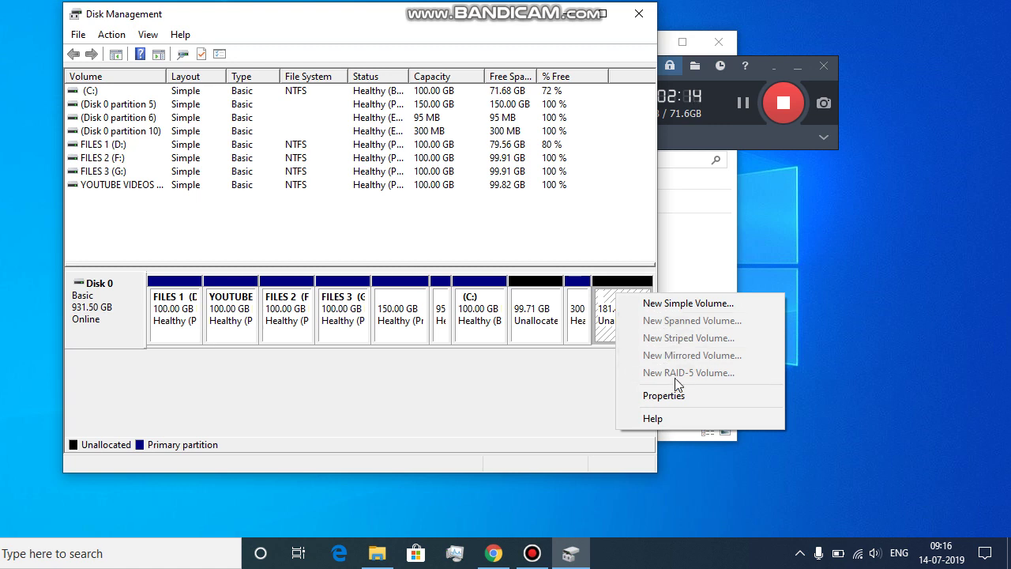
left_click(610, 339)
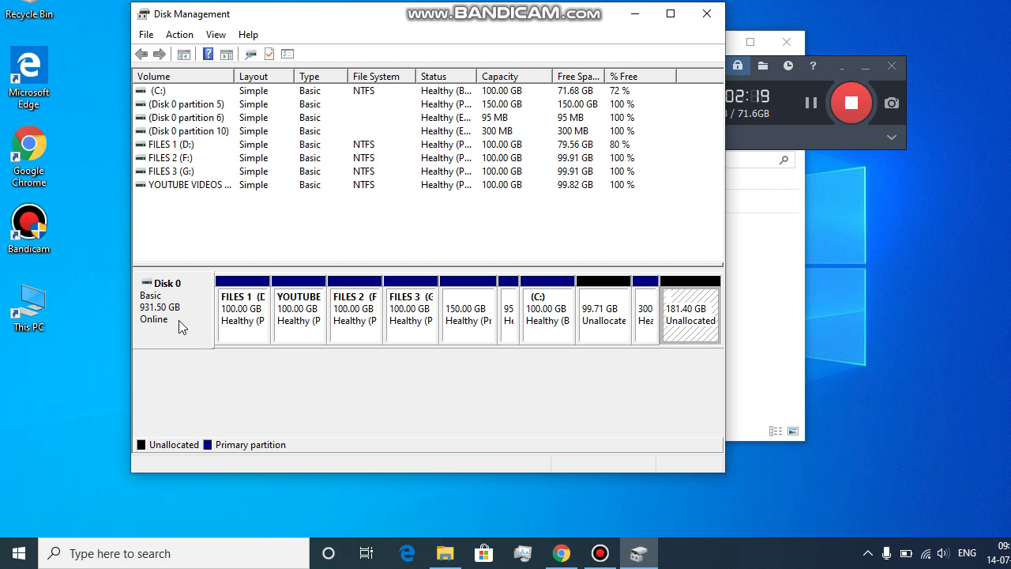
right_click(622, 328)
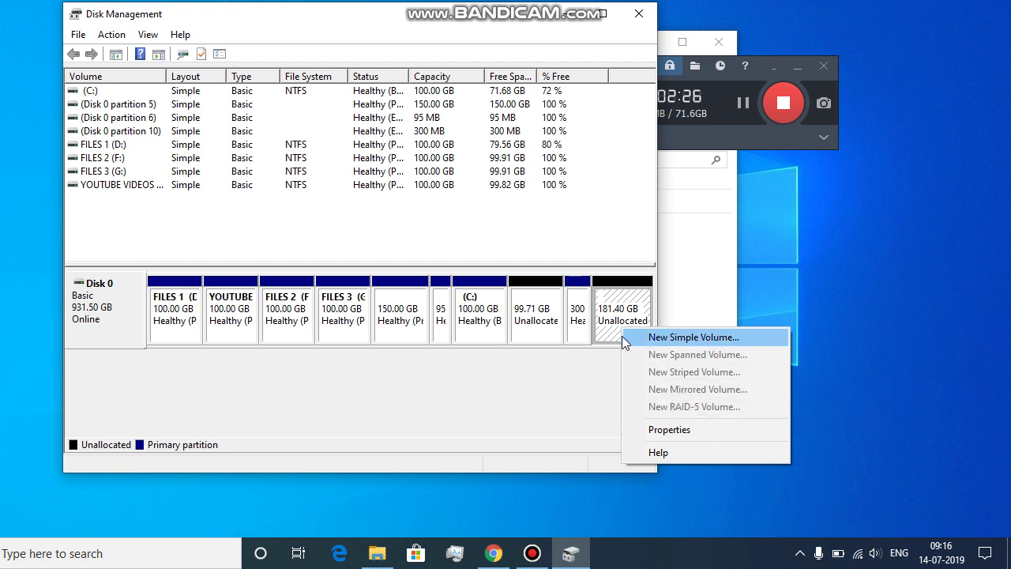
left_click(601, 333)
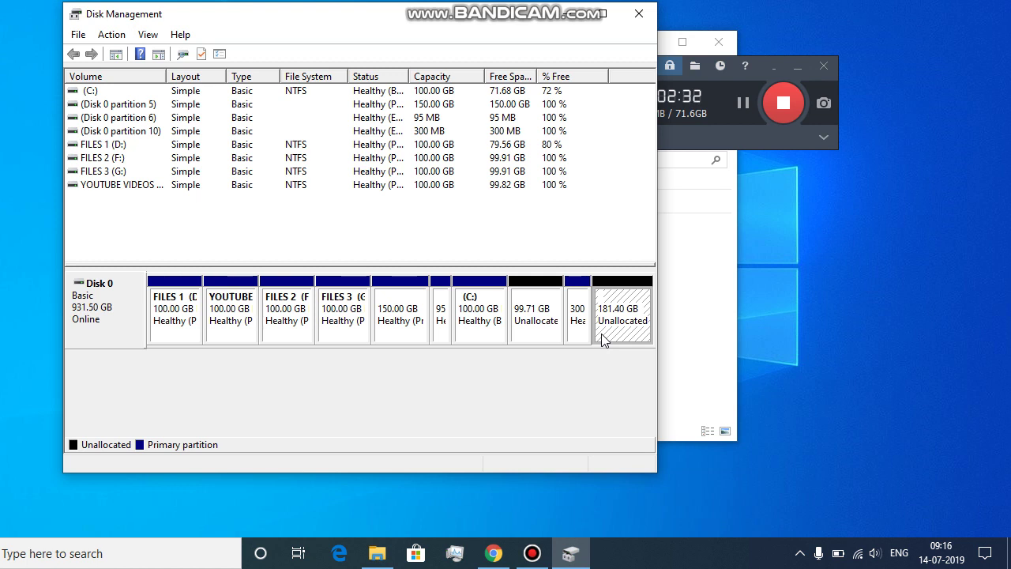
- Compare the 99.71 GB and 181.40 GB unallocated areas and the 300 MB partition that separates them
left_click(545, 333)
left_click(624, 334)
left_click(548, 339)
left_click(624, 345)
left_click(552, 341)
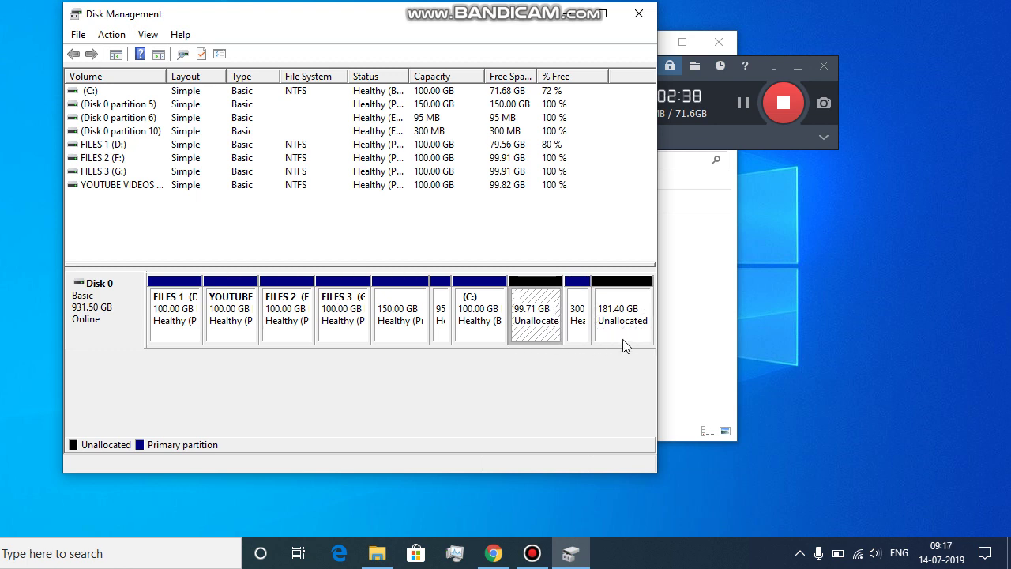
left_click(624, 342)
left_click(582, 339)
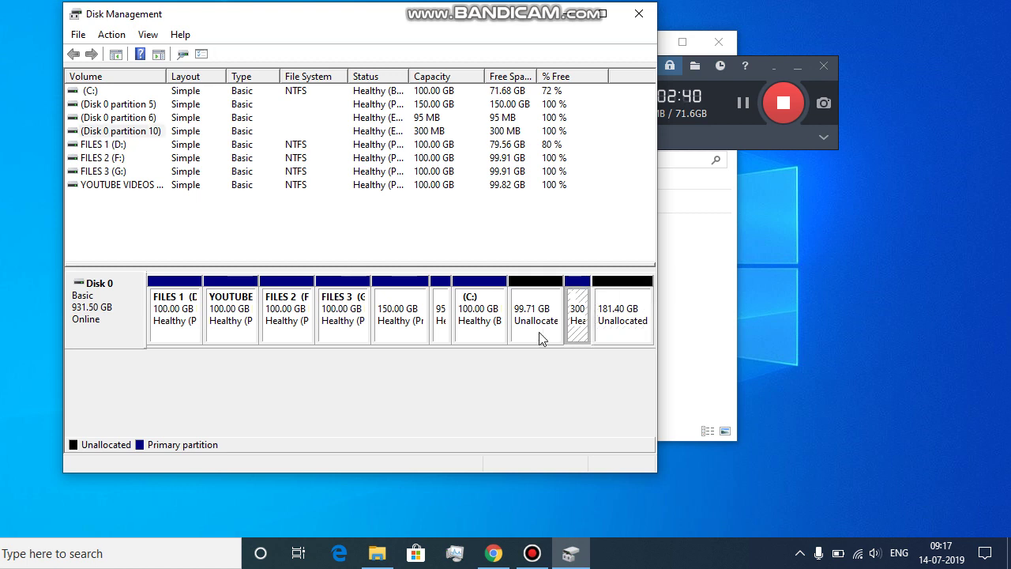
left_click(542, 339)
- Go through Disk 0's partitions in reverse order, from the 95 MB partition back to FILES 1 (D:)
left_click(499, 338)
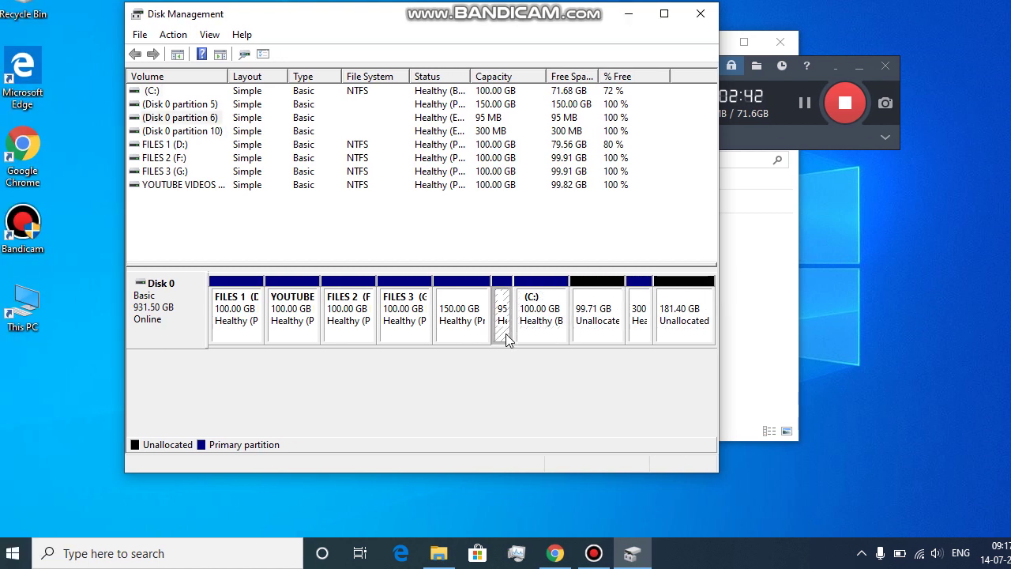
left_click(474, 341)
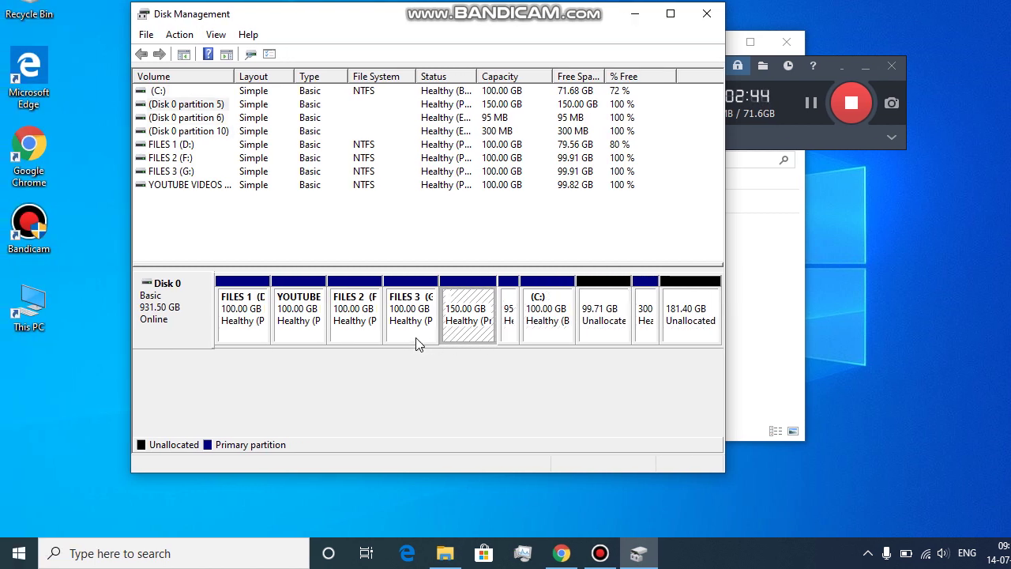
left_click(417, 341)
left_click(365, 339)
left_click(316, 335)
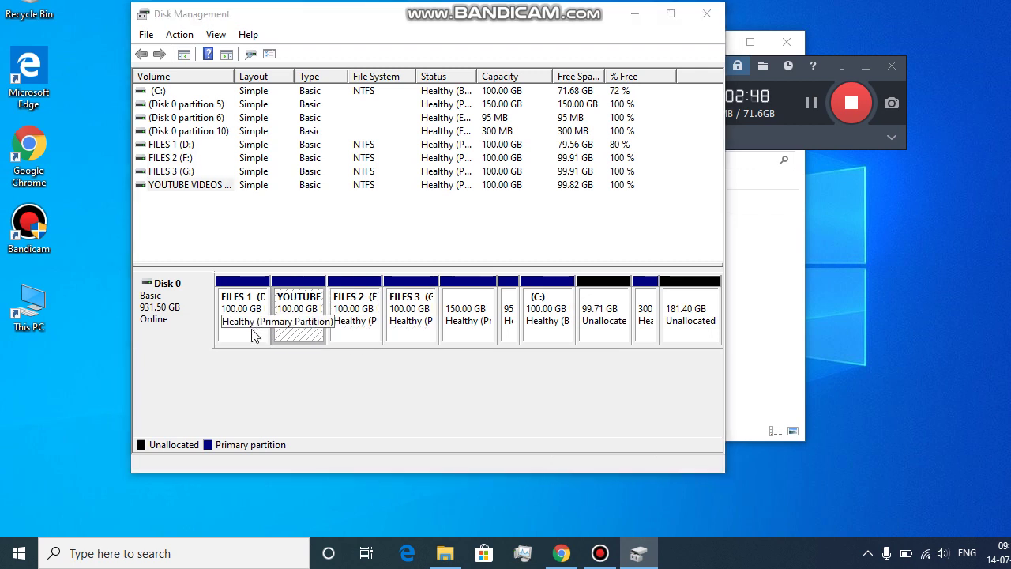
left_click(258, 333)
- Go through Disk 0's partitions in order, from the YOUTUBE VIDEOS volume to the 181.40 GB unallocated space
left_click(293, 342)
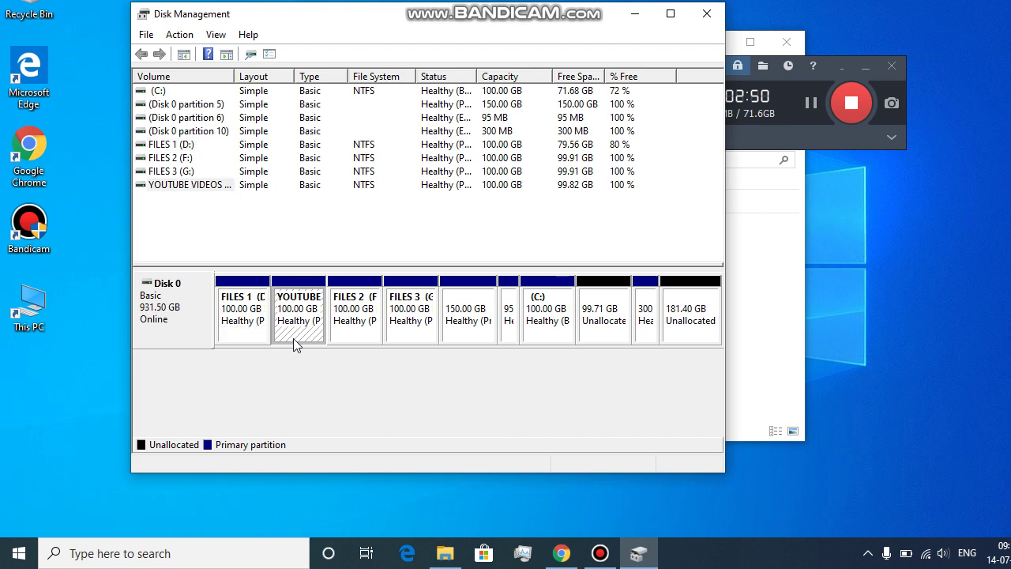
left_click(360, 339)
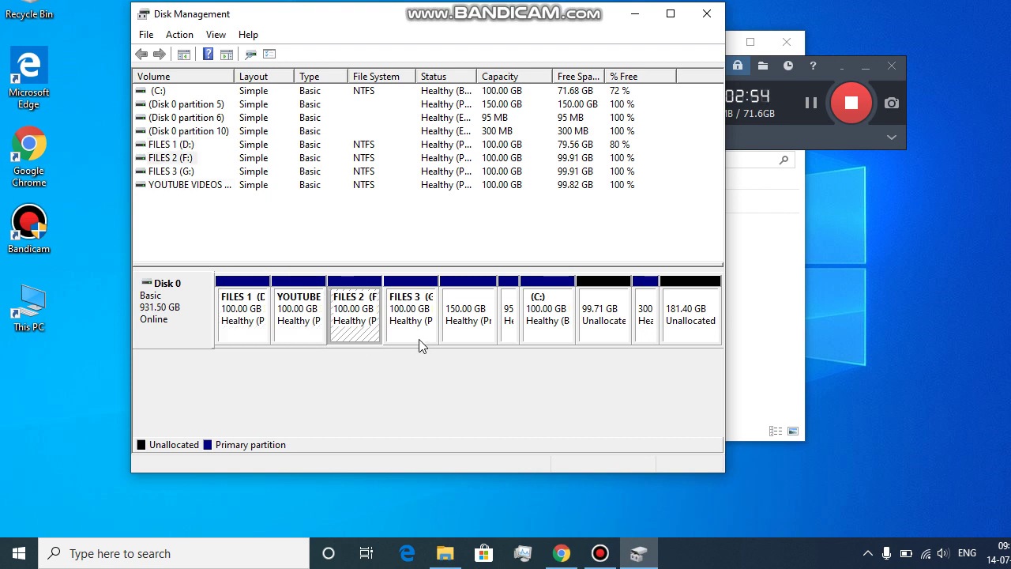
left_click(419, 343)
left_click(469, 335)
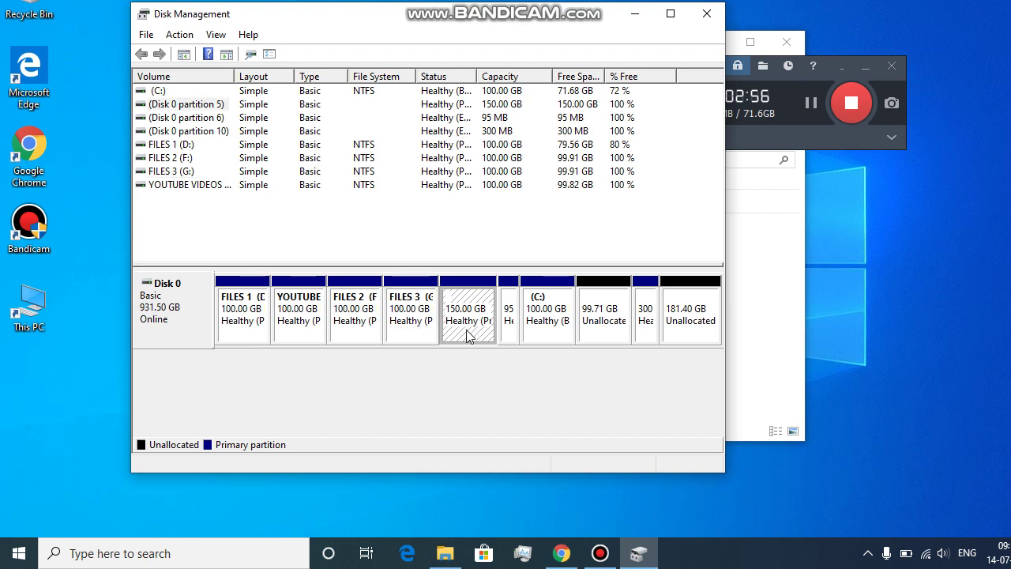
left_click(507, 339)
left_click(554, 337)
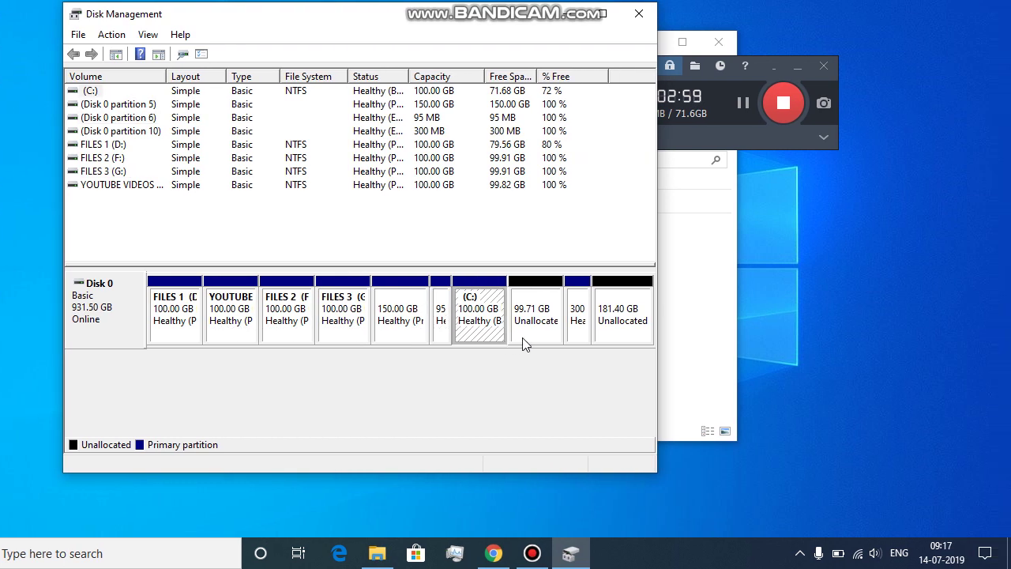
left_click(524, 339)
left_click(577, 341)
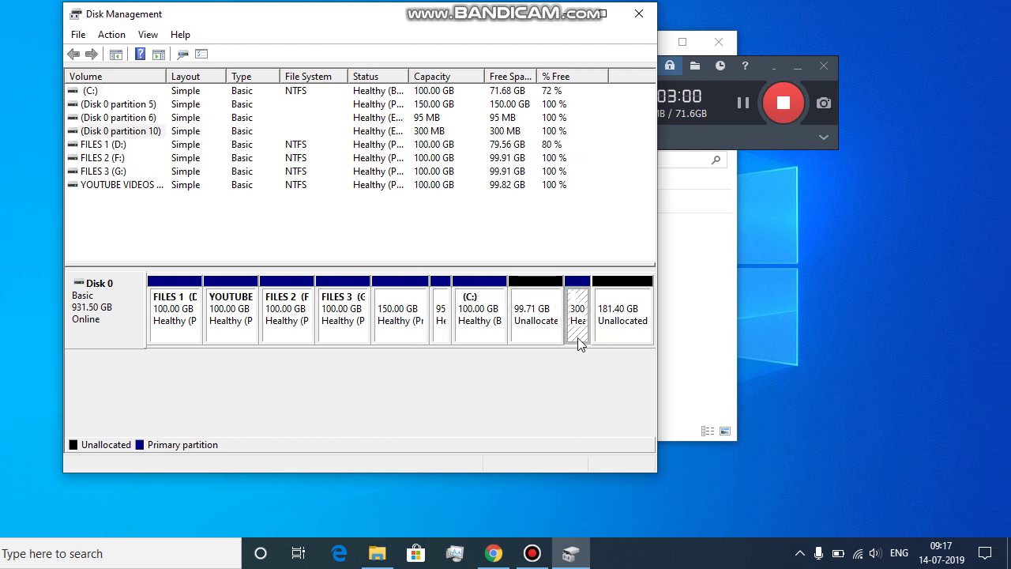
left_click(633, 343)
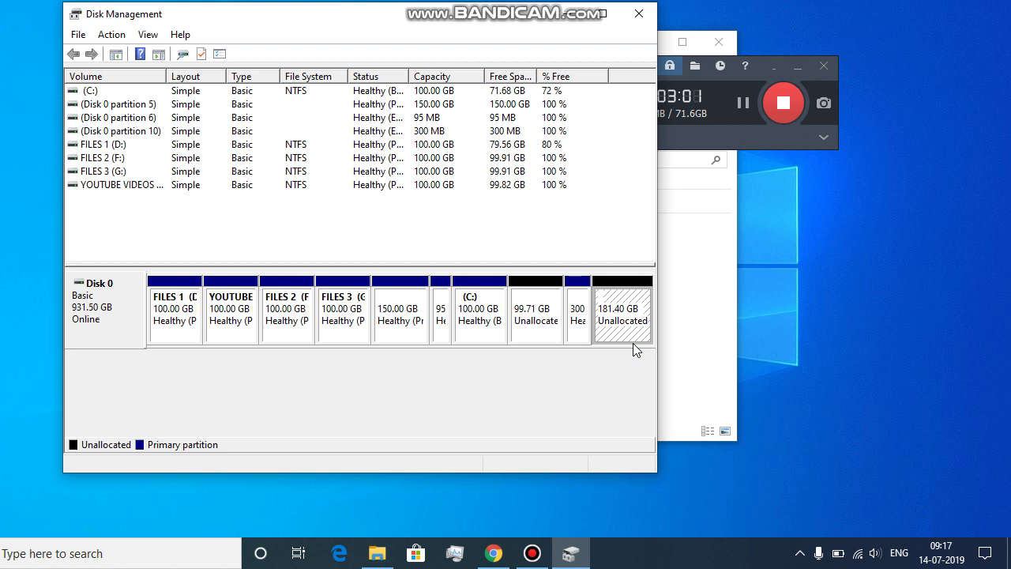
- Review the layout of Disk 0 again, from the 300 MB partition back to the 150 GB partition
left_click(580, 337)
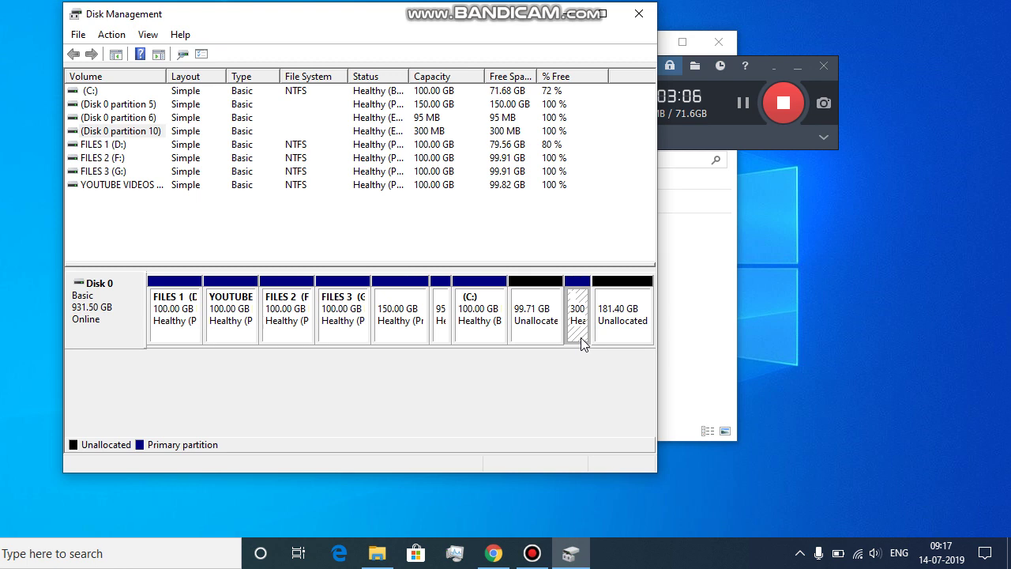
left_click(551, 335)
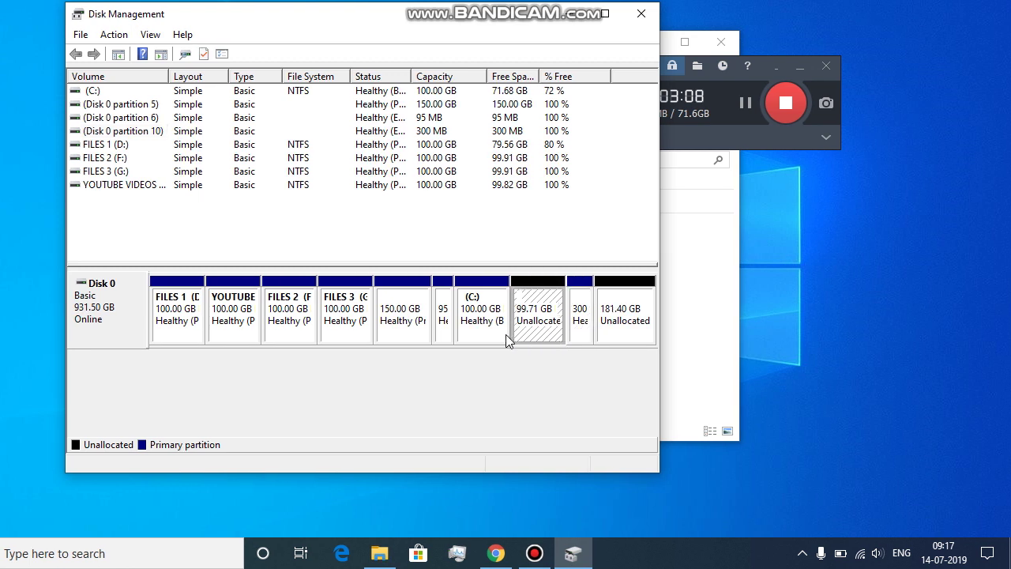
left_click(491, 338)
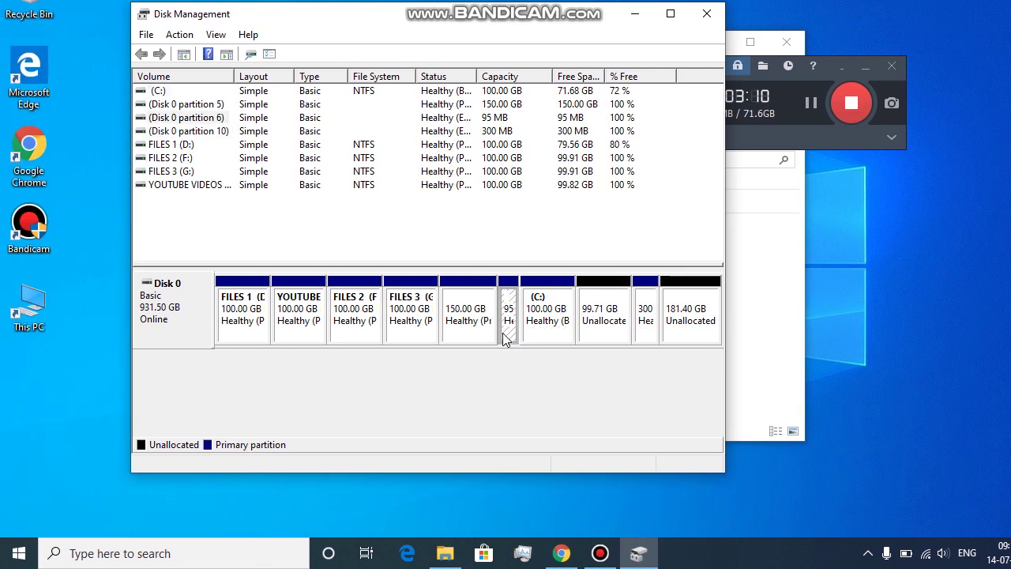
left_click(427, 334)
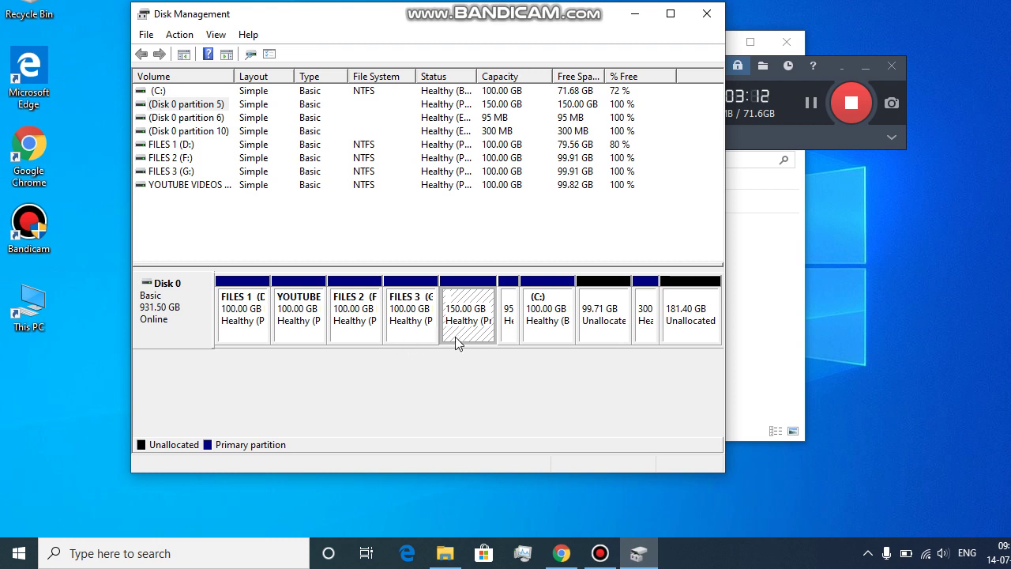
- Go through Disk 0 from FILES 3 (G:) back to FILES 1 (D:), and forward to the 181.40 GB unallocated space
left_click(429, 335)
left_click(361, 332)
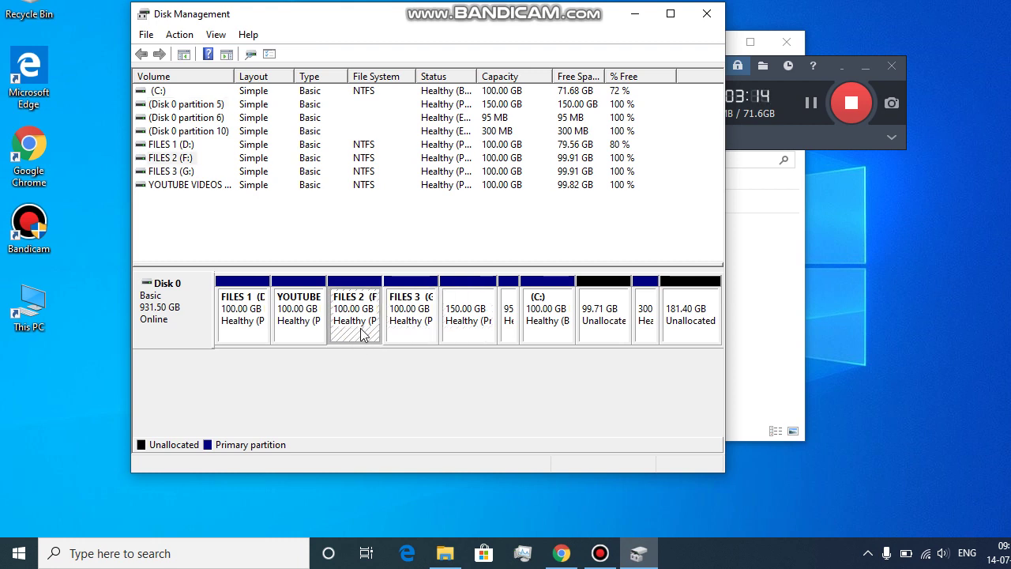
left_click(298, 339)
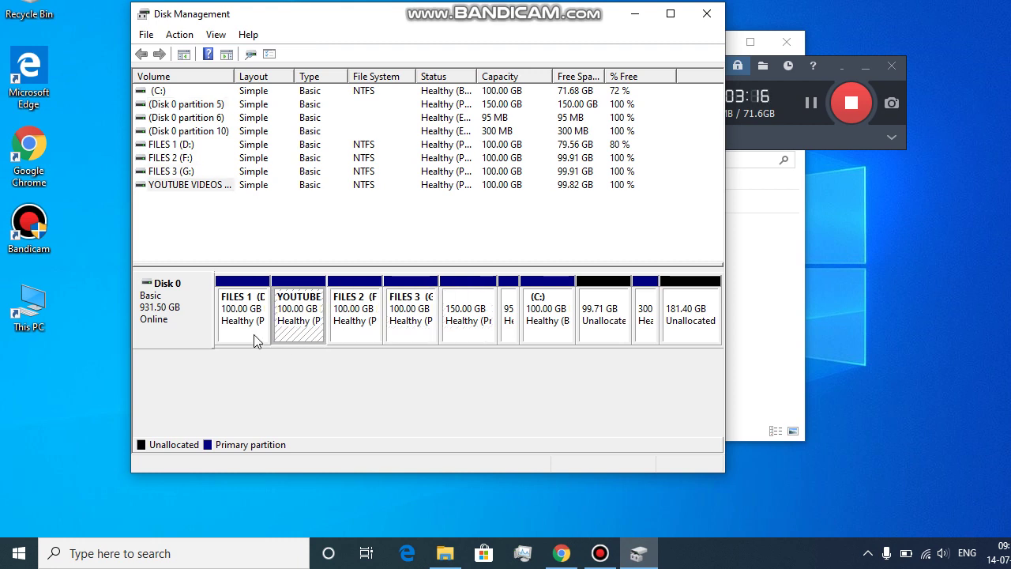
left_click(257, 338)
left_click(295, 337)
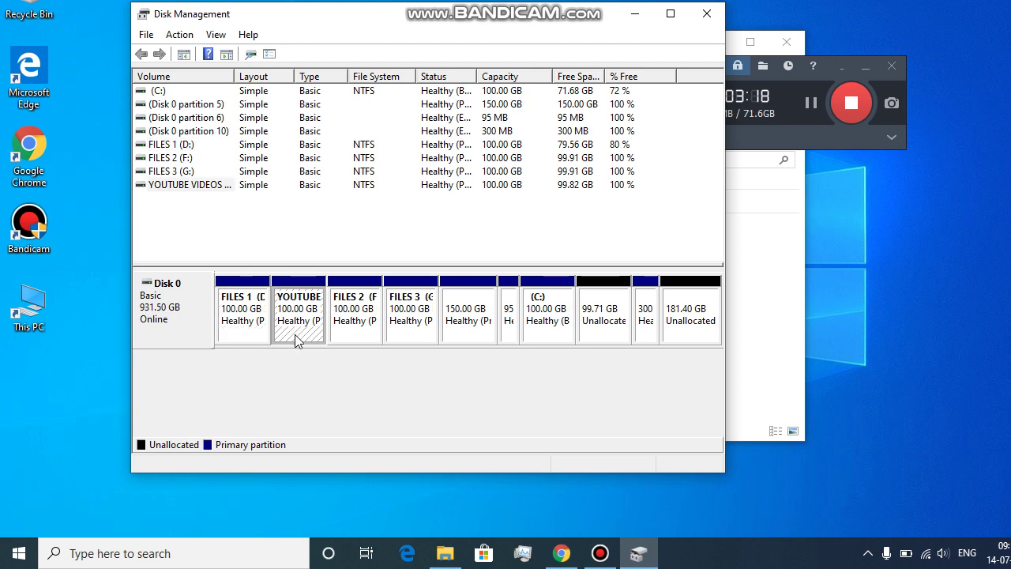
left_click(361, 338)
left_click(427, 340)
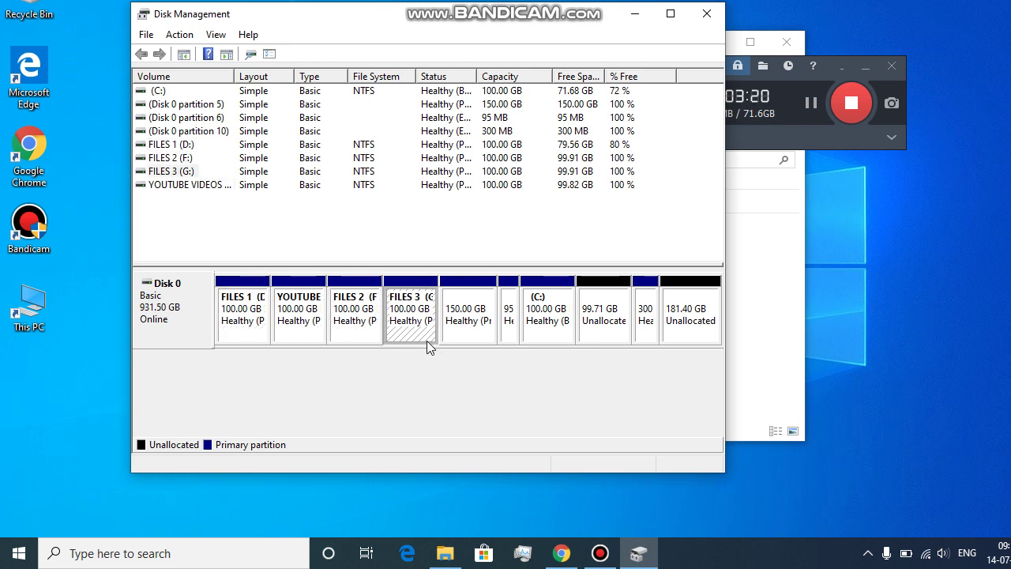
left_click(467, 345)
left_click(507, 342)
left_click(562, 338)
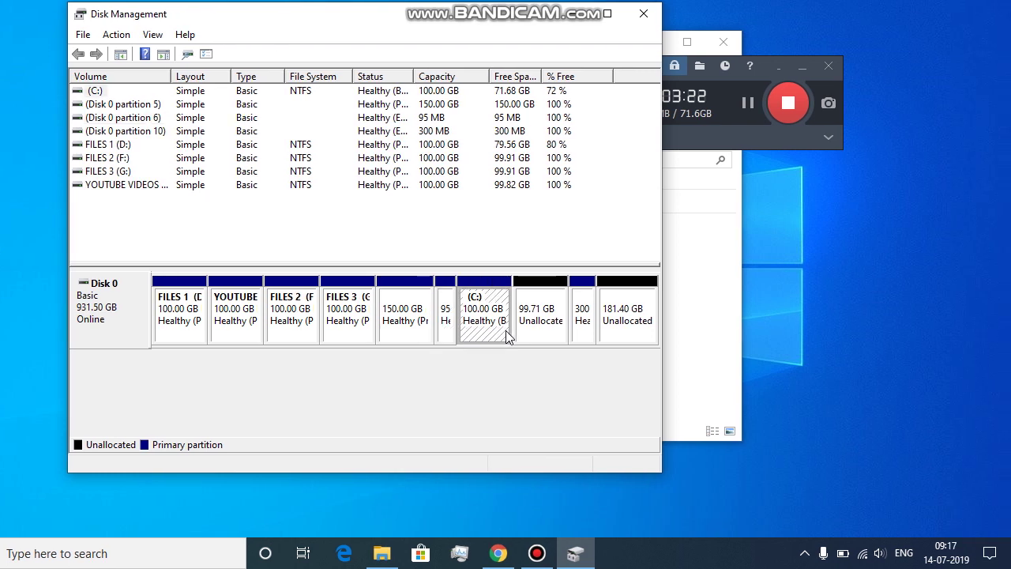
left_click(604, 340)
left_click(579, 342)
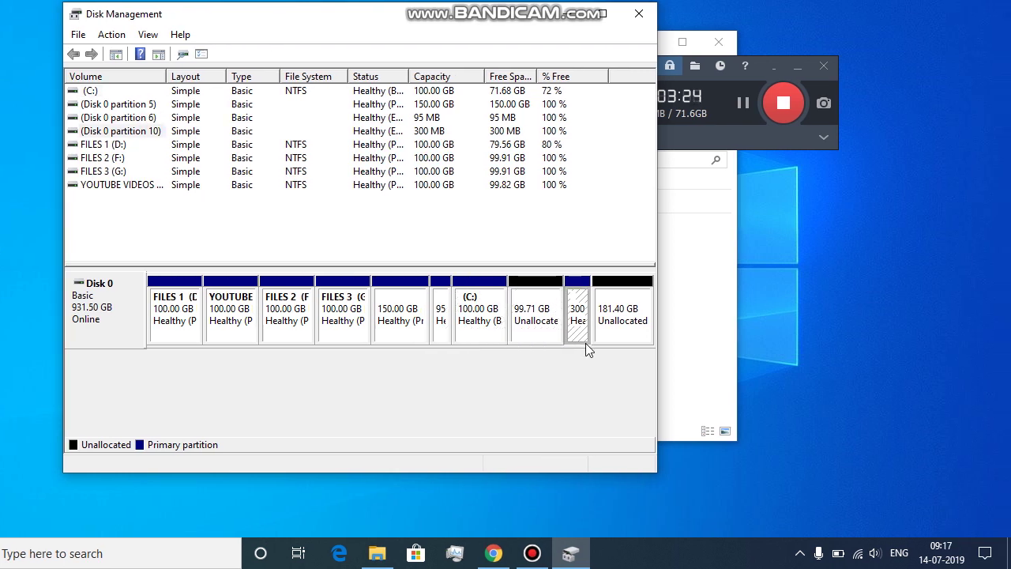
left_click(621, 342)
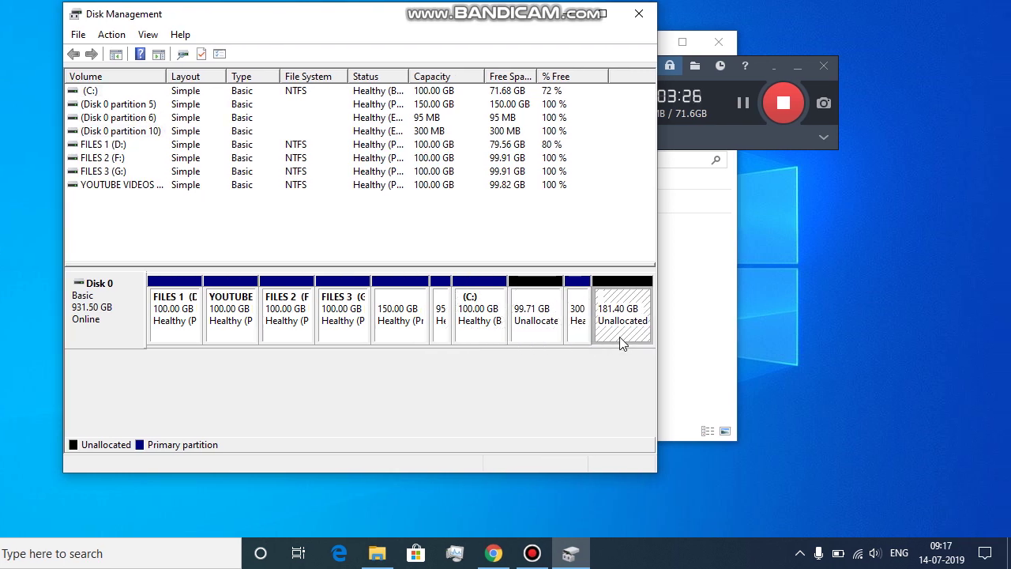
- Review Disk 0's layout from the 300 MB partition back to FILES 1 (D:), and forward to the 150 GB partition
left_click(582, 338)
left_click(555, 332)
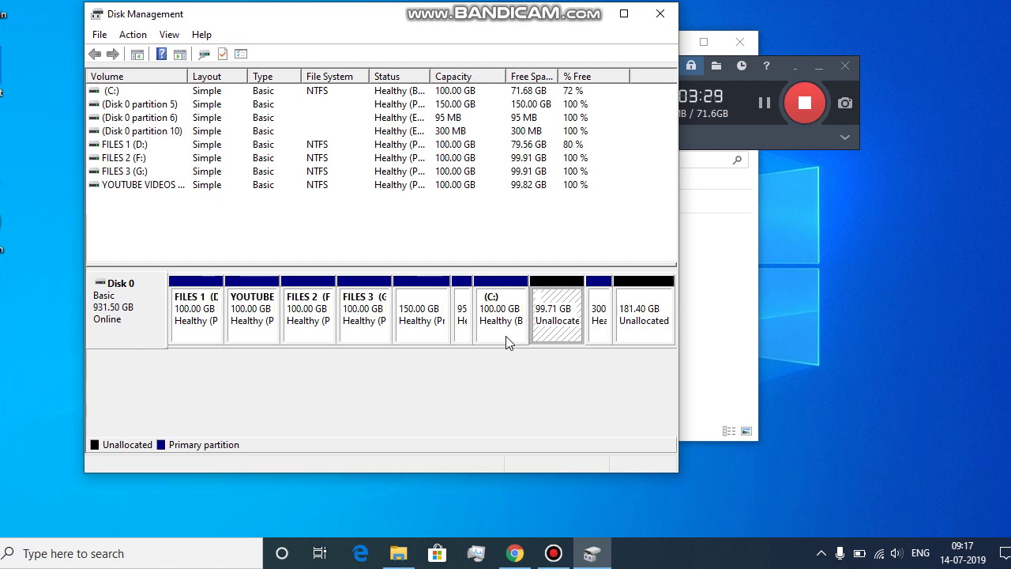
left_click(486, 339)
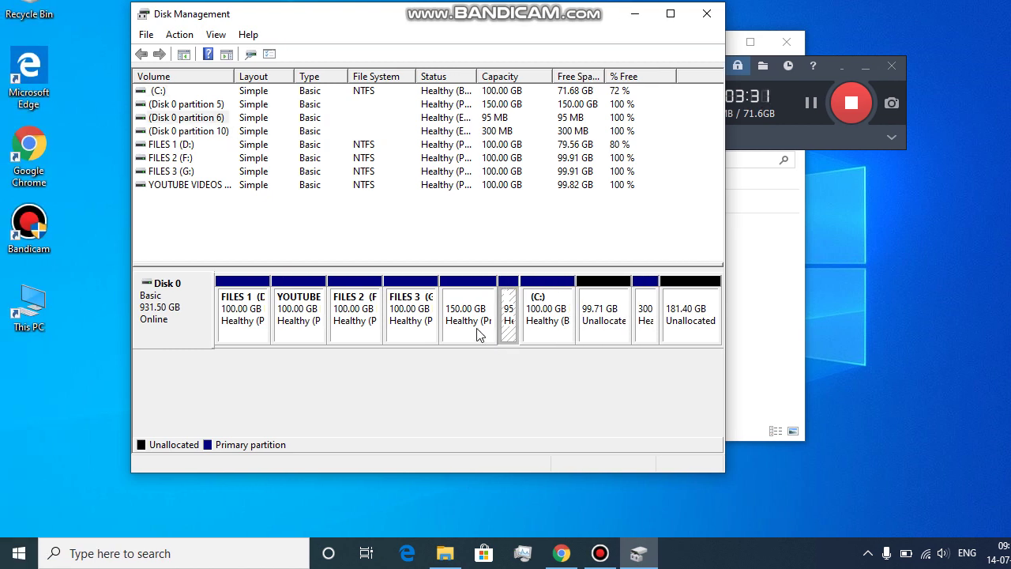
left_click(477, 333)
left_click(420, 334)
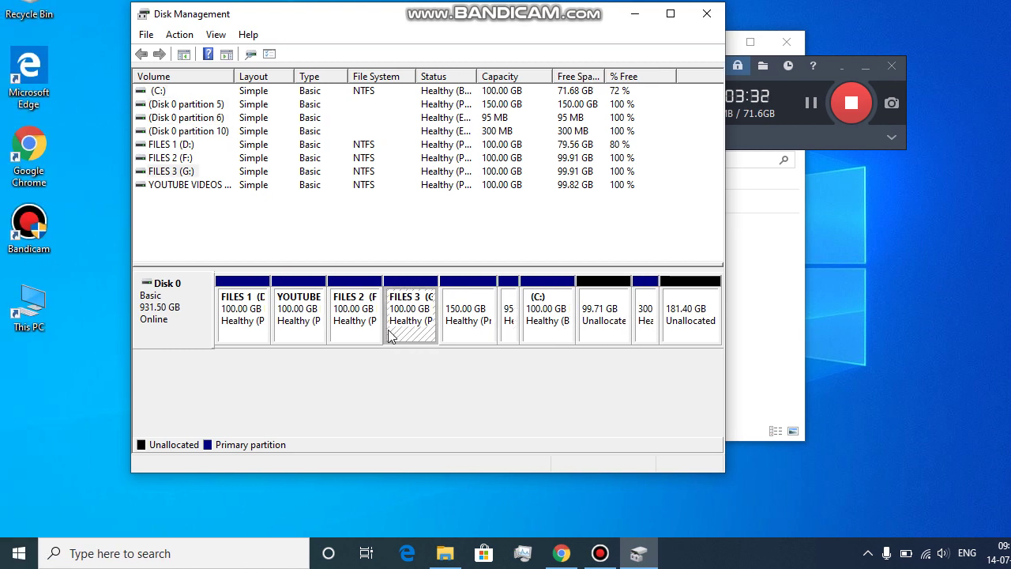
left_click(366, 337)
left_click(303, 327)
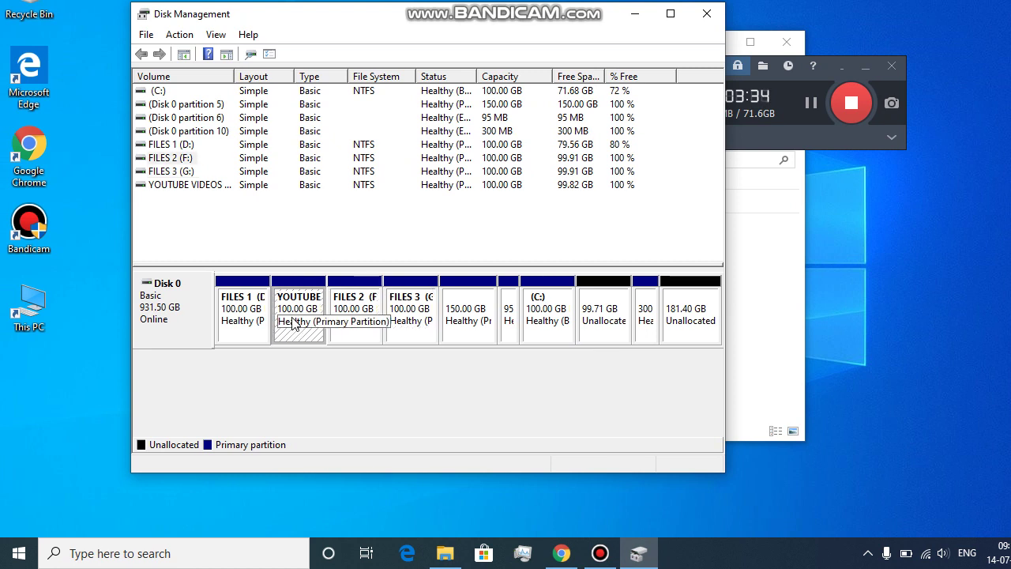
left_click(258, 332)
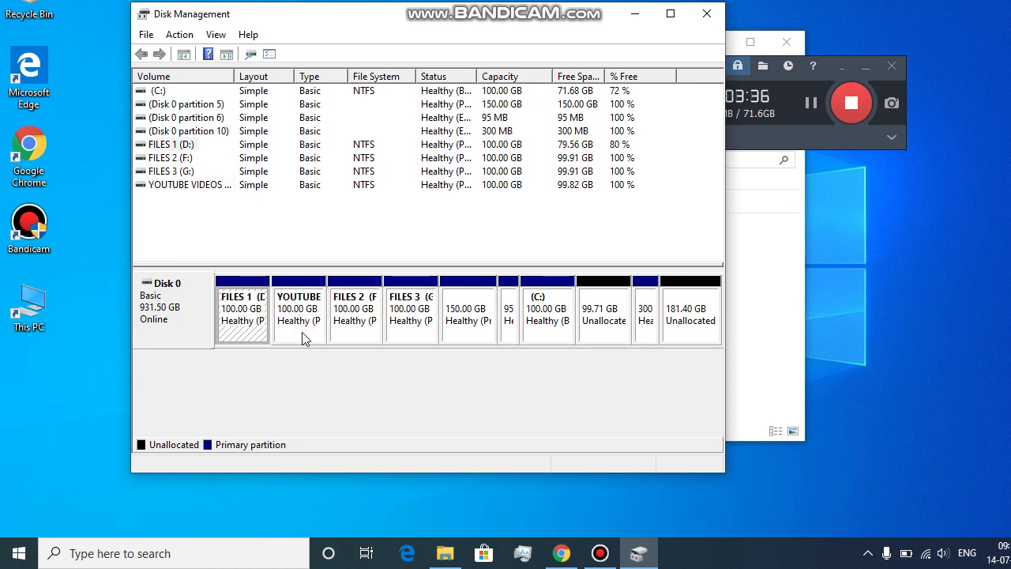
left_click(305, 337)
left_click(356, 338)
left_click(434, 336)
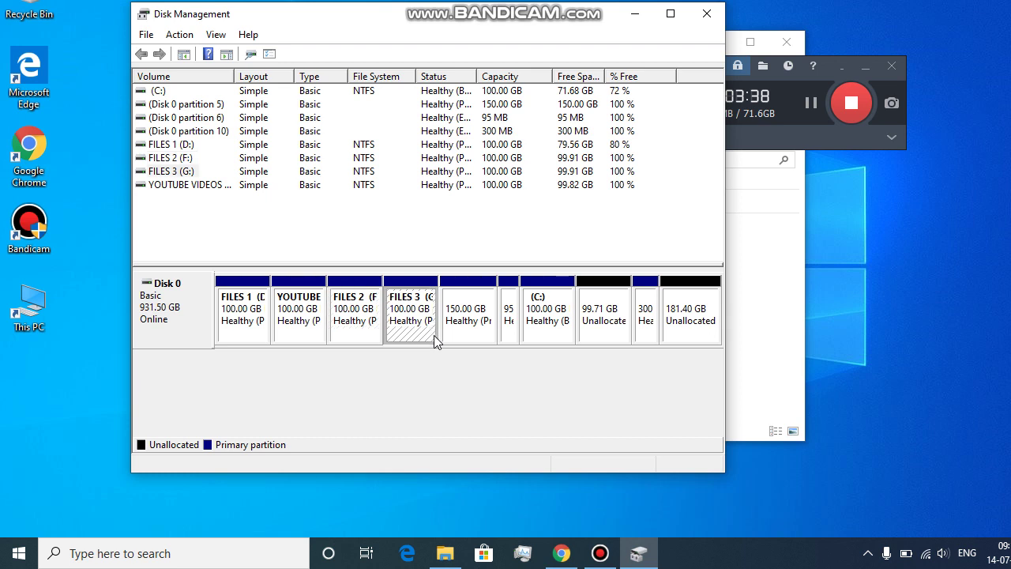
left_click(468, 339)
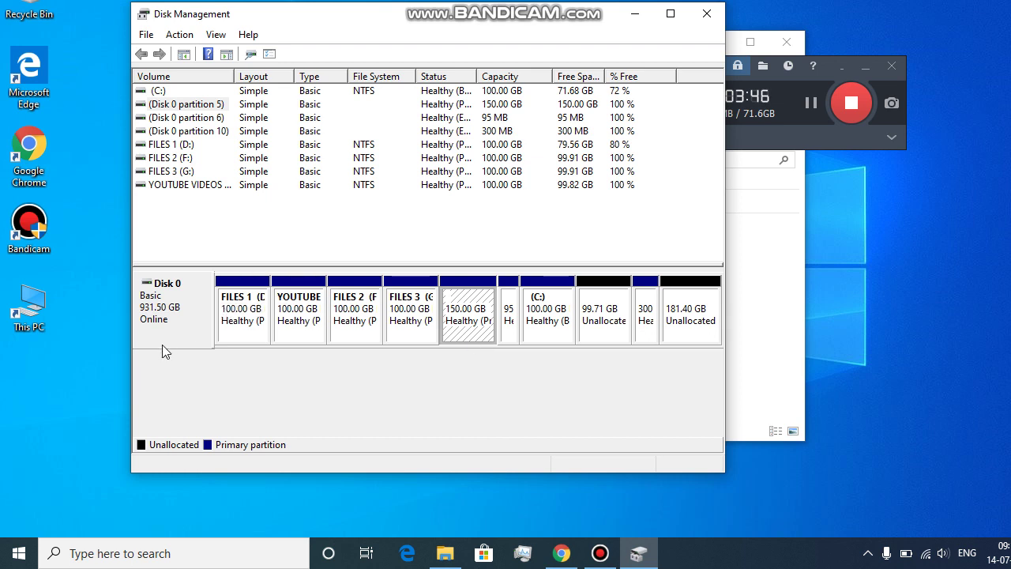
- Try to convert Disk 0 to a dynamic disk, accepting the warning about starting installed operating systems
left_click(177, 330)
right_click(177, 330)
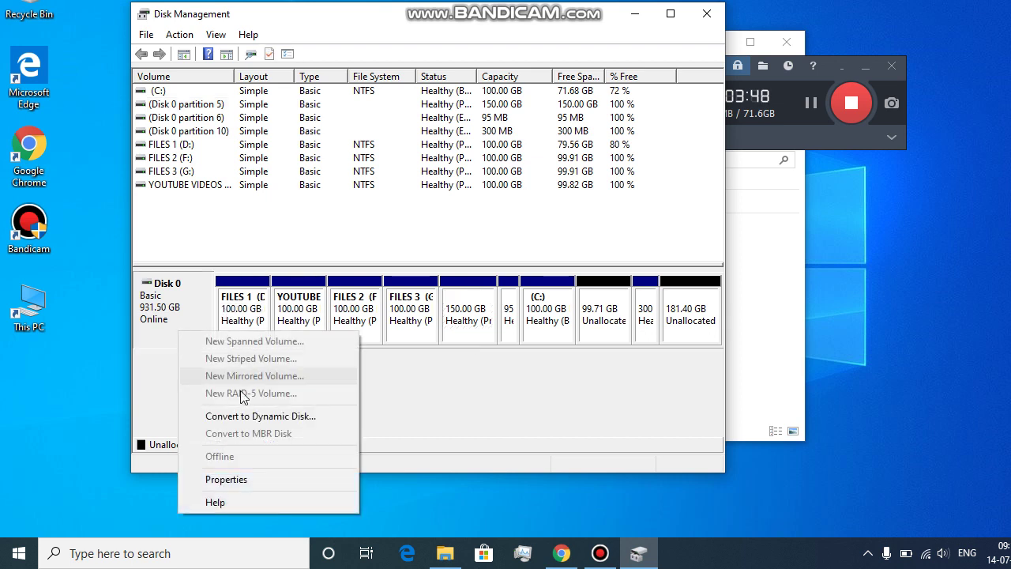
left_click(263, 416)
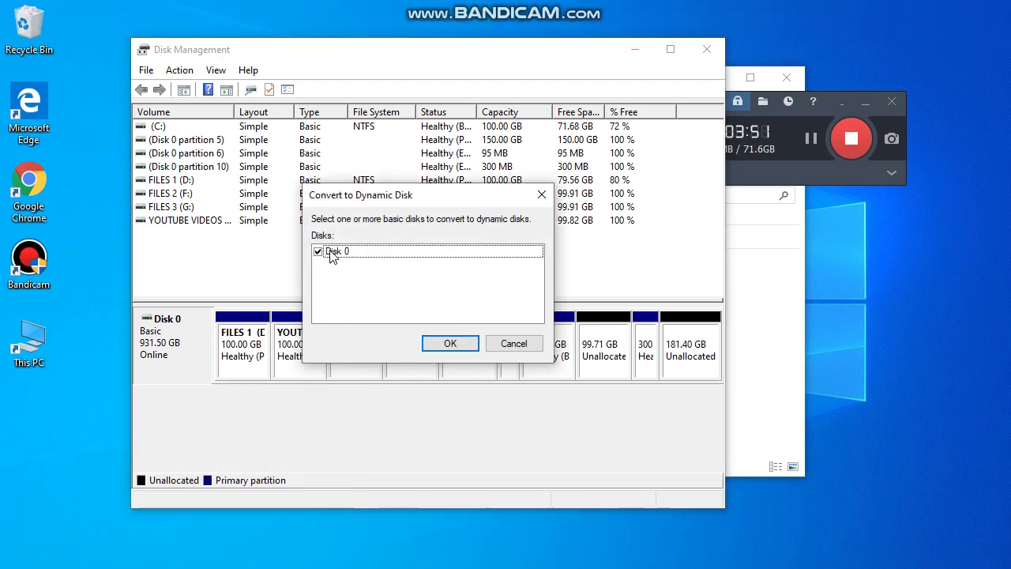
left_click(332, 252)
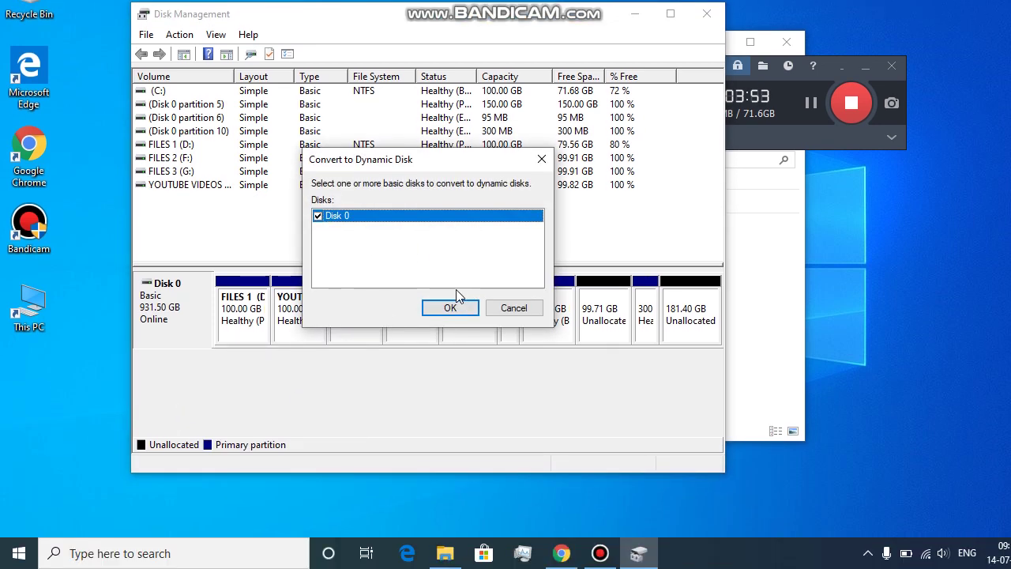
left_click(454, 311)
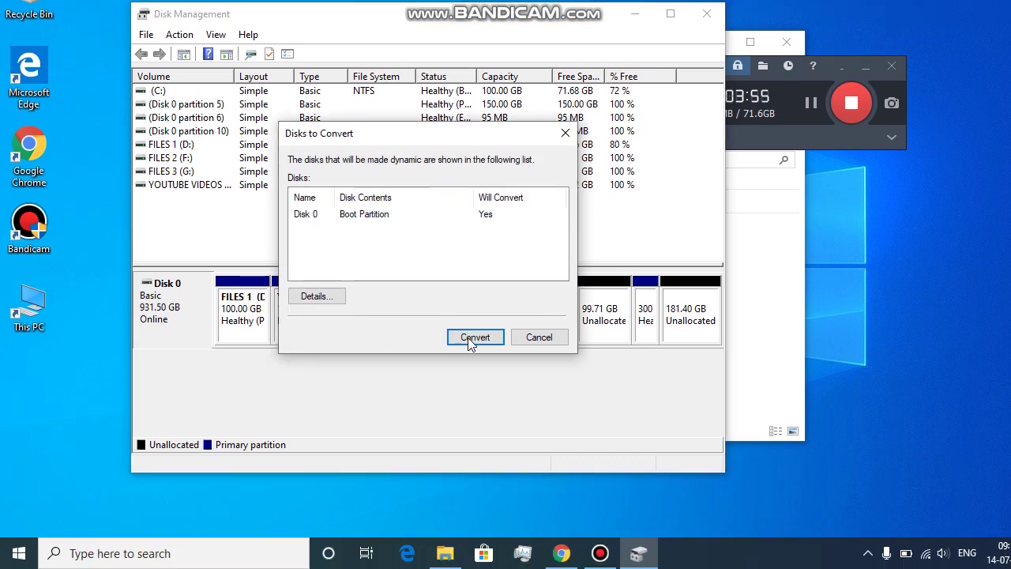
left_click(471, 340)
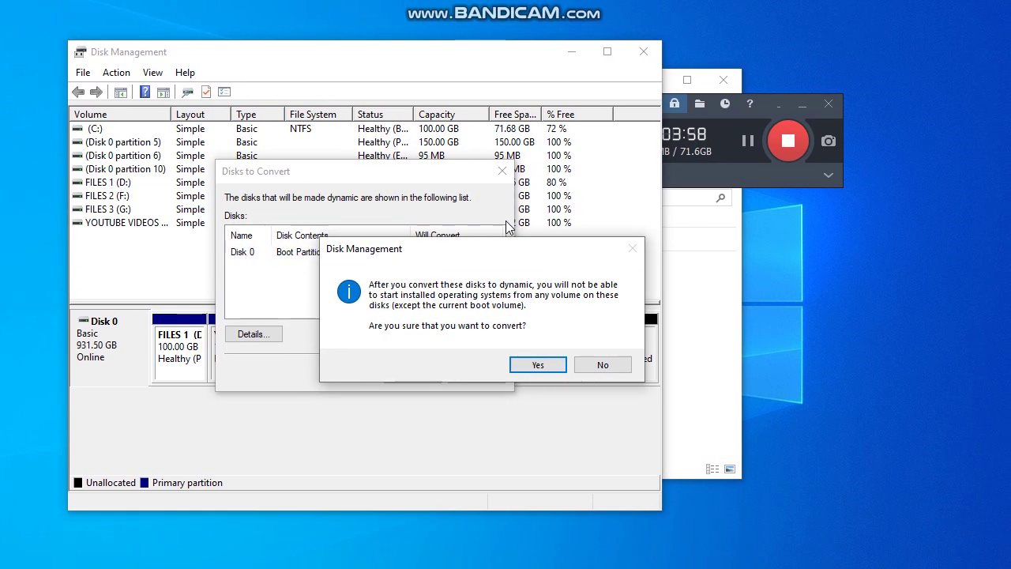
left_click_drag(507, 246, 457, 226)
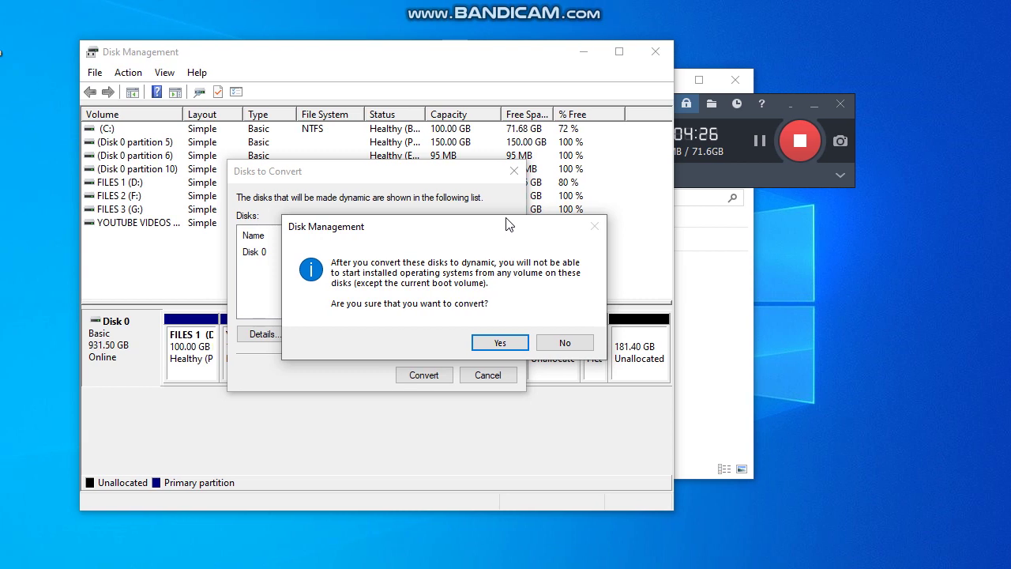
left_click_drag(492, 228, 504, 169)
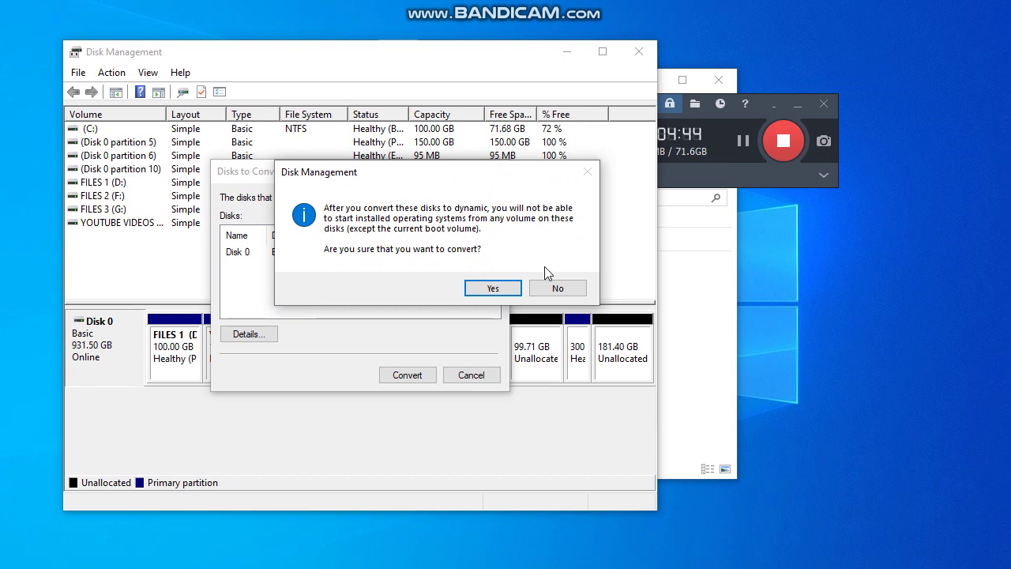
left_click(509, 288)
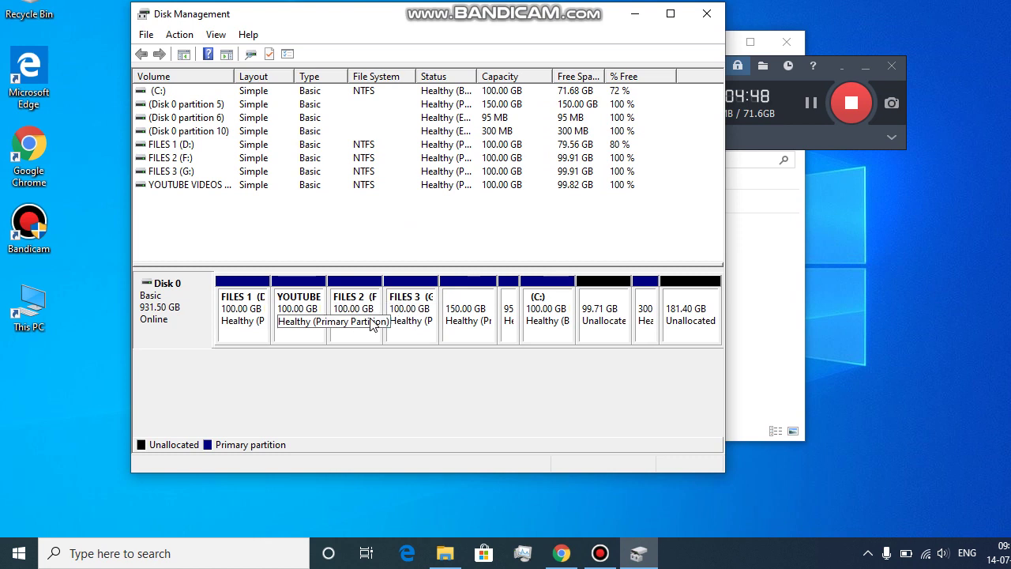
- Check Disk 0's partitions again from FILES 3 (G:) back to FILES 1 (D:), and forward to the 181.40 GB unallocated space
left_click(397, 331)
left_click(343, 328)
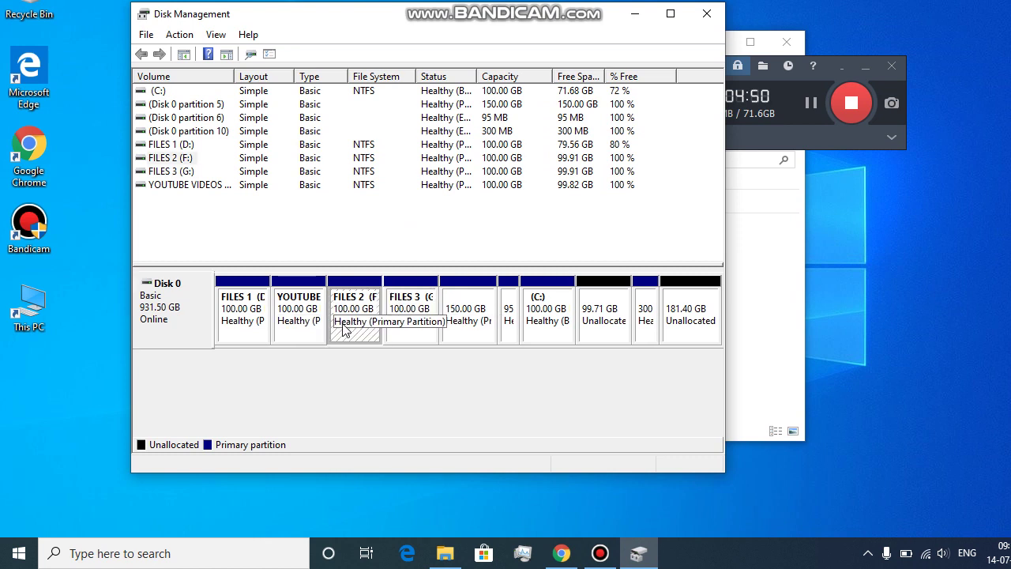
left_click(307, 342)
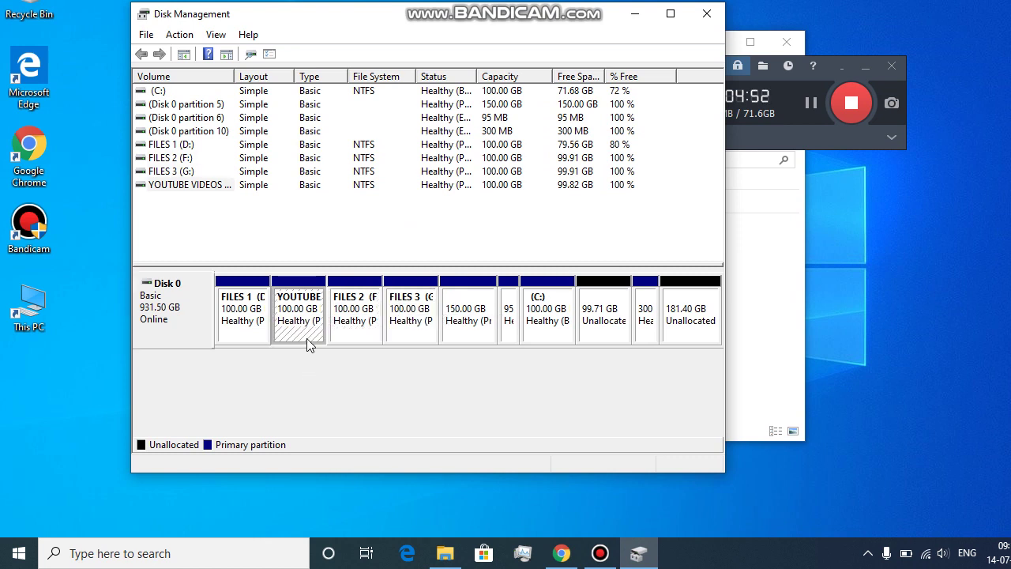
left_click(253, 332)
left_click(297, 336)
left_click(350, 338)
left_click(424, 340)
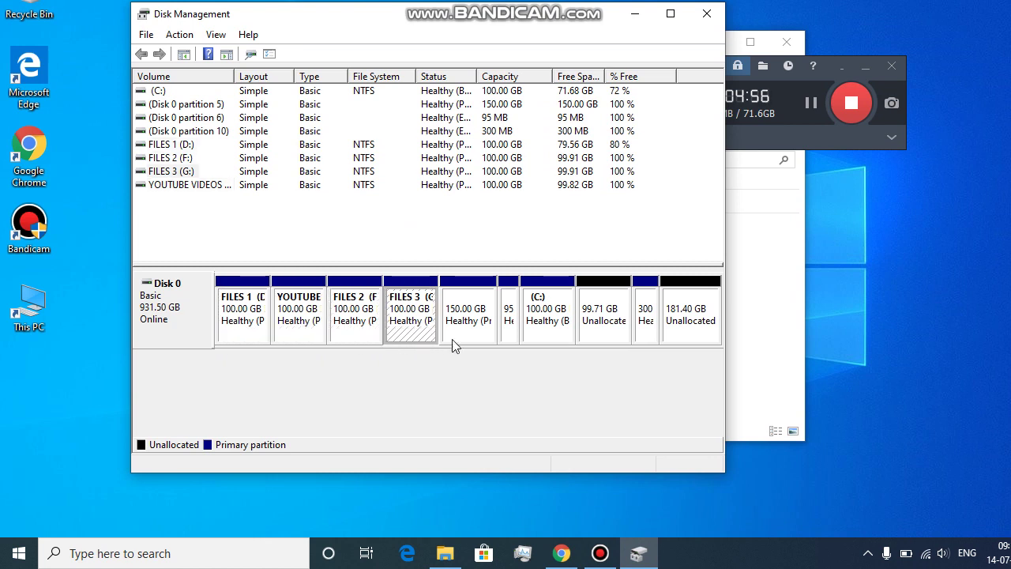
left_click(458, 337)
left_click(548, 334)
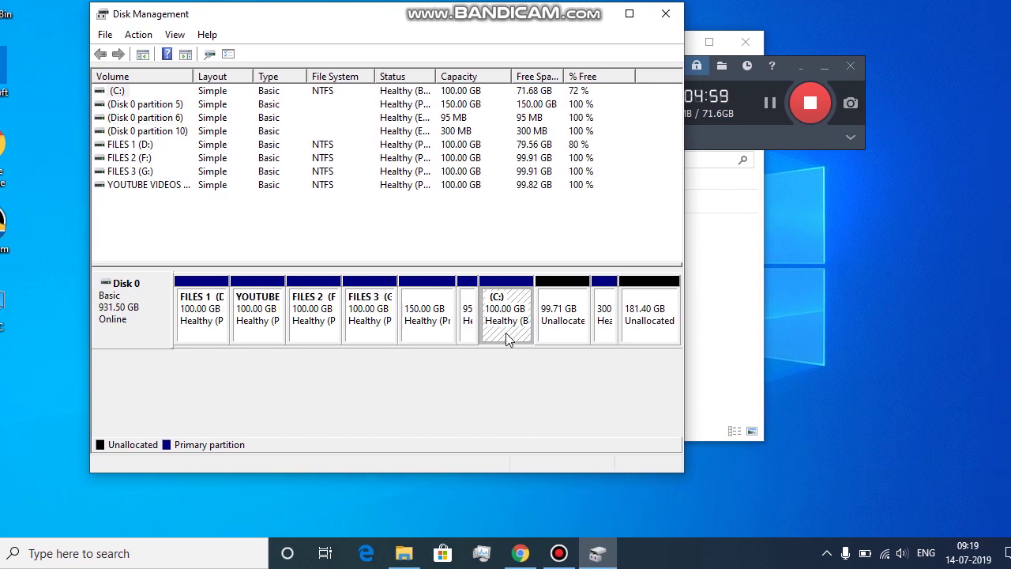
left_click(577, 336)
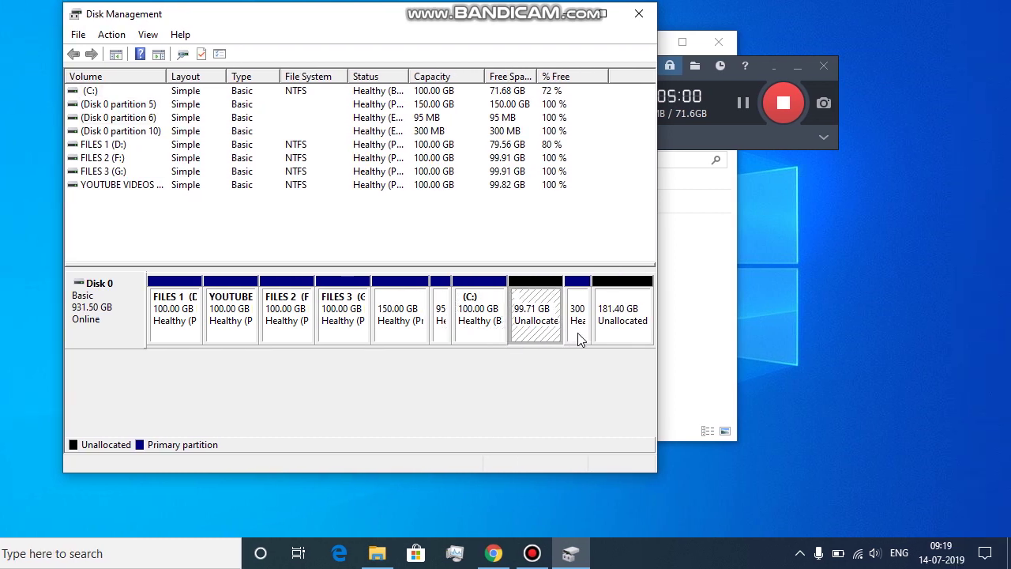
left_click(579, 332)
left_click(610, 337)
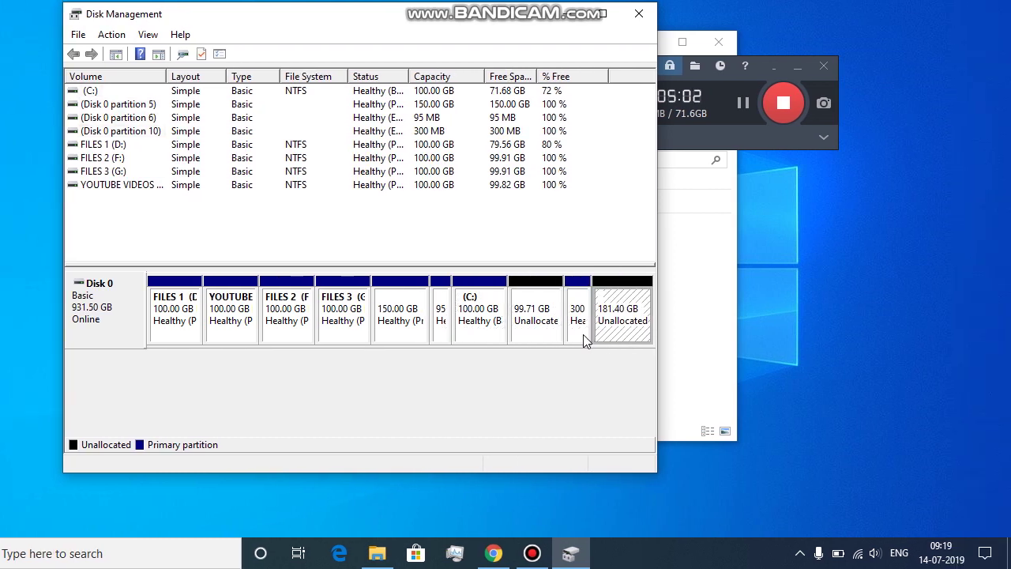
- Examine the partitions between the 300 MB and 150 GB ones, including the 99.71 GB unallocated area, (C:) and the 95 MB partition
left_click(582, 338)
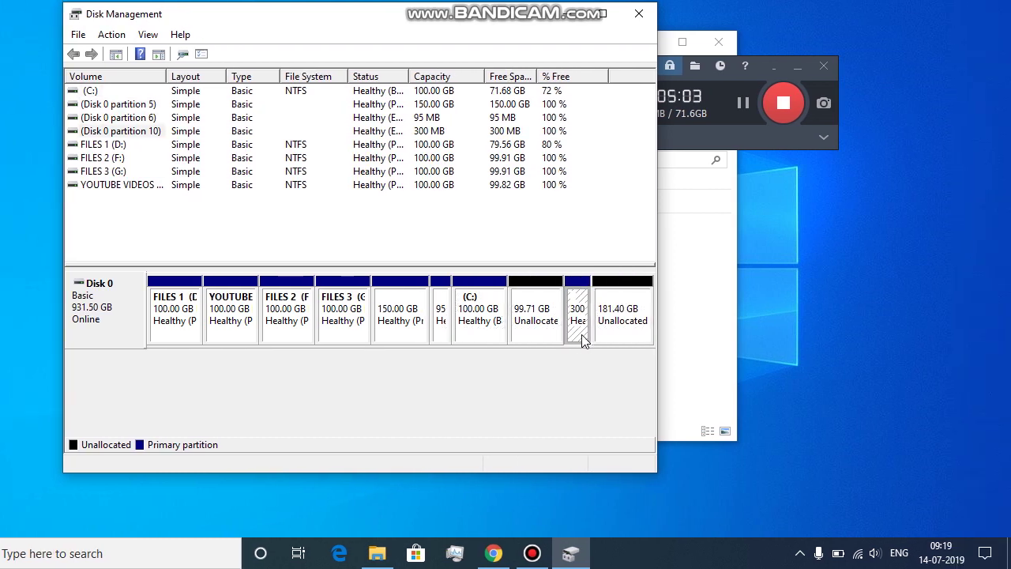
left_click(541, 335)
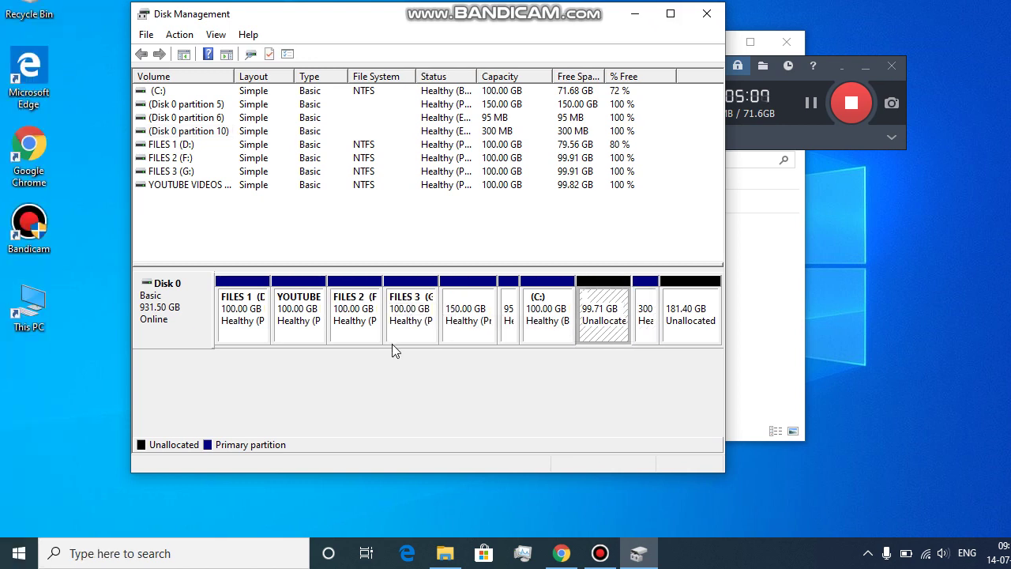
left_click(531, 336)
left_click(490, 335)
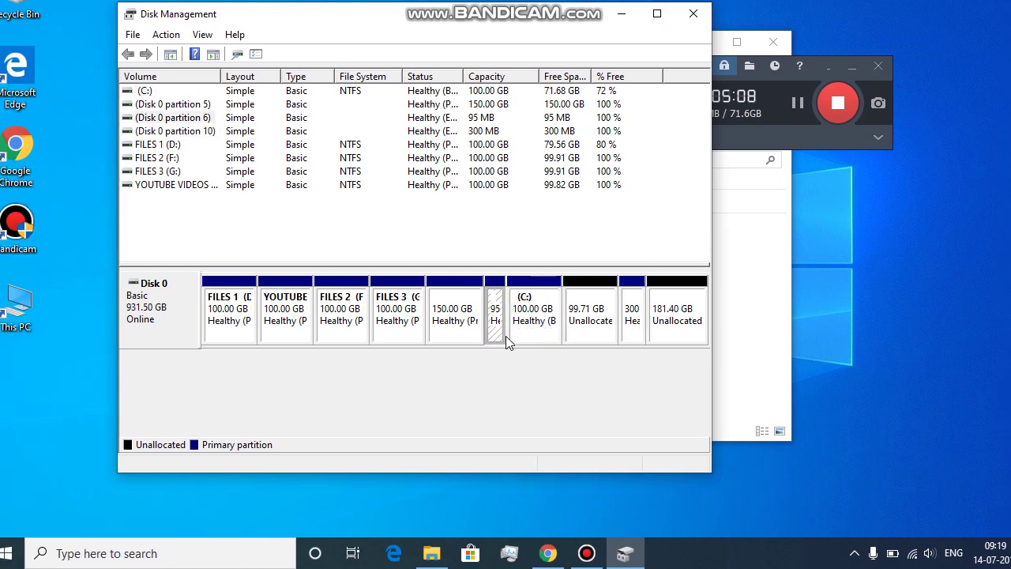
left_click(458, 332)
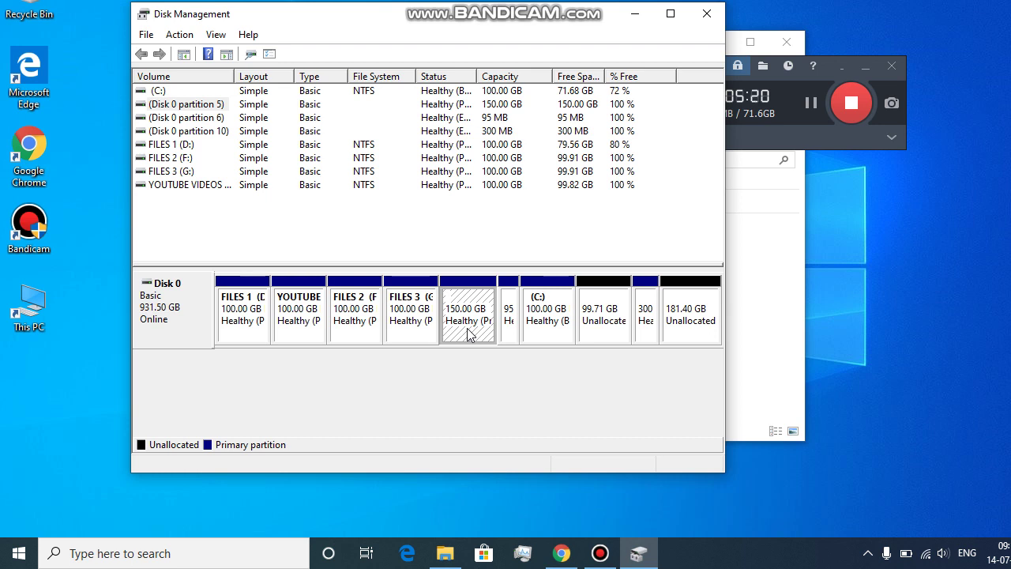
left_click(507, 338)
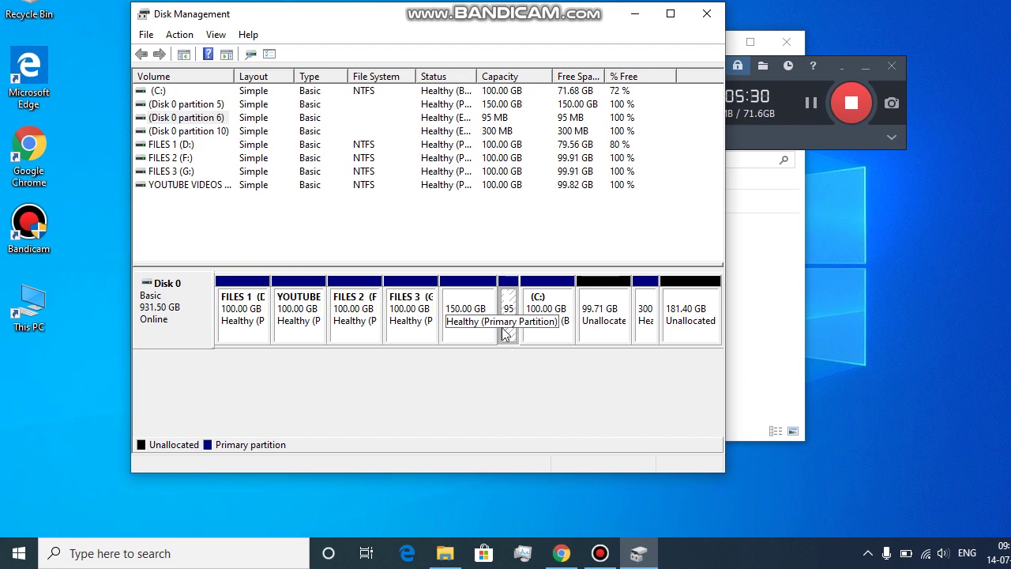
left_click(544, 332)
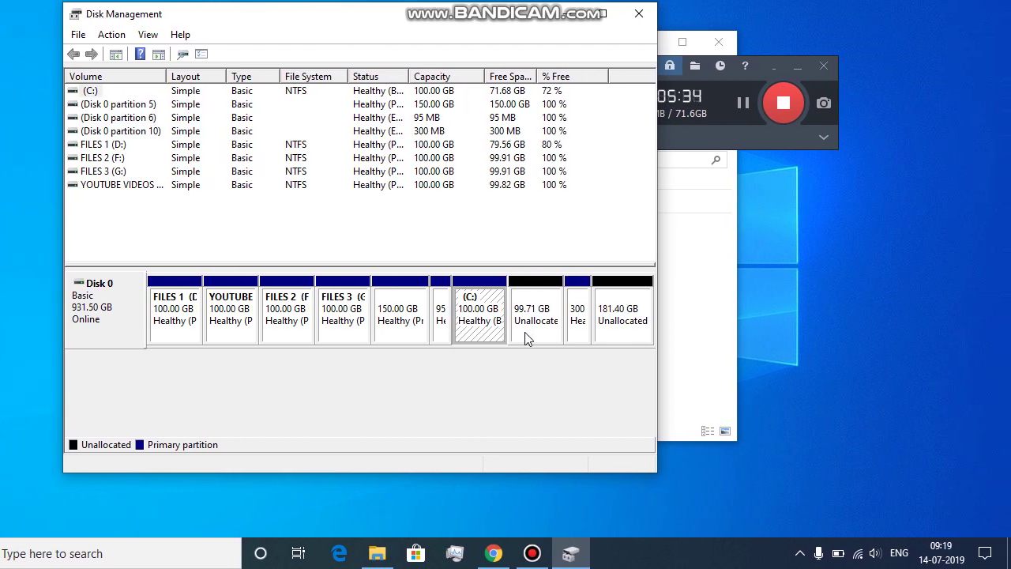
left_click(579, 334)
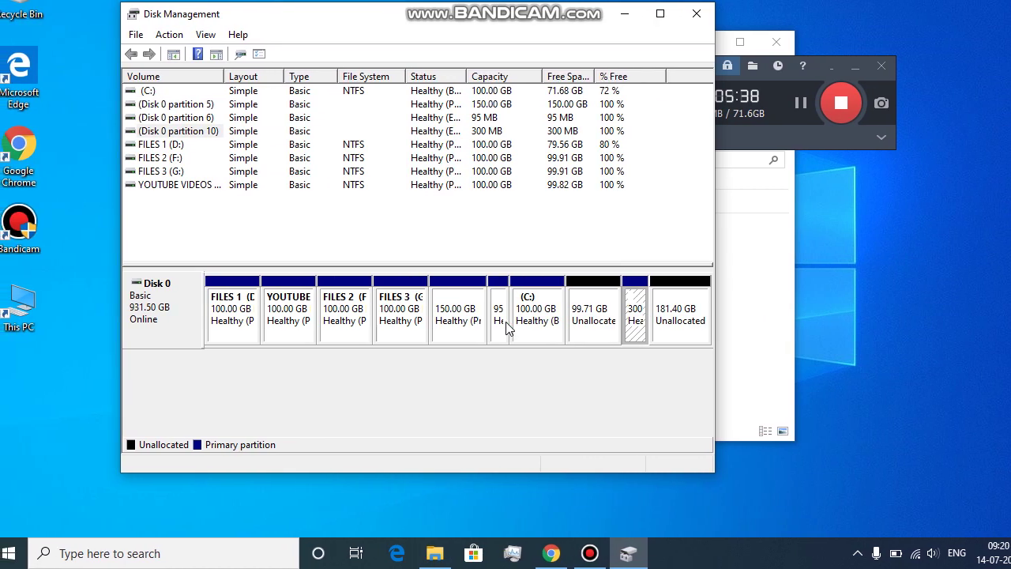
- Examine the 95 MB partition and the 99.71 GB unallocated area, and check which disk operations Disk 0 offers
left_click(503, 326)
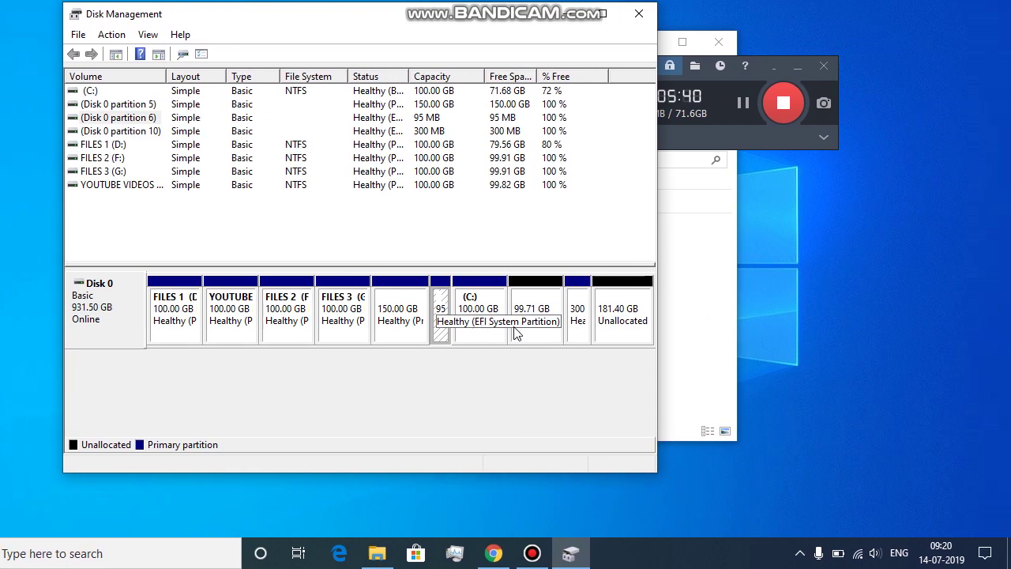
left_click(548, 333)
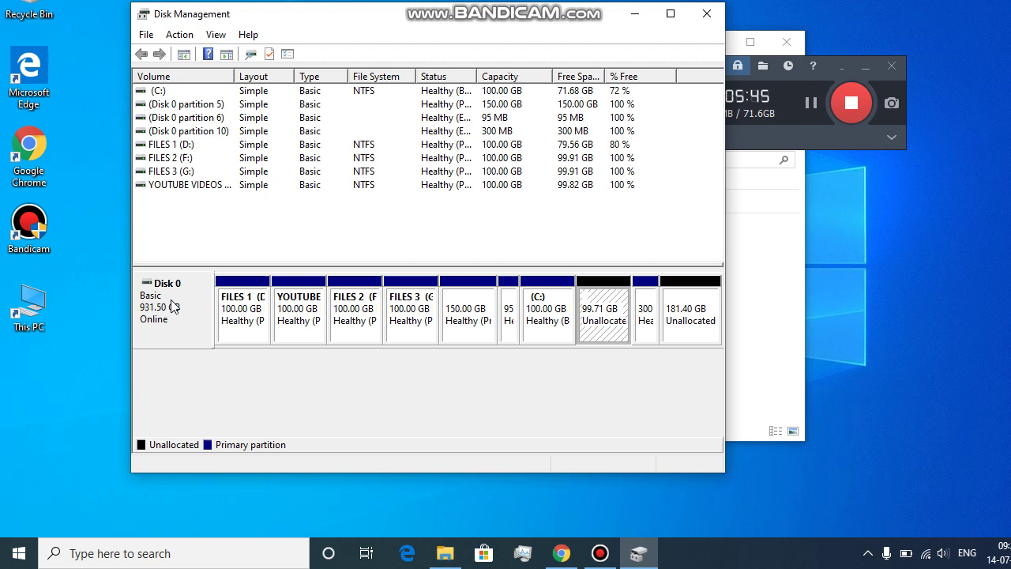
left_click(108, 307)
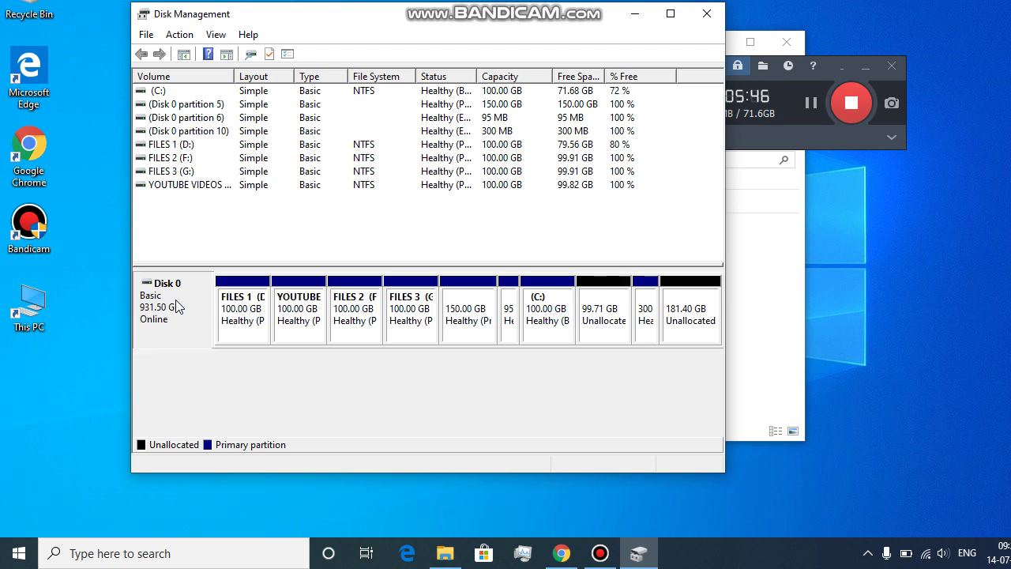
right_click(176, 302)
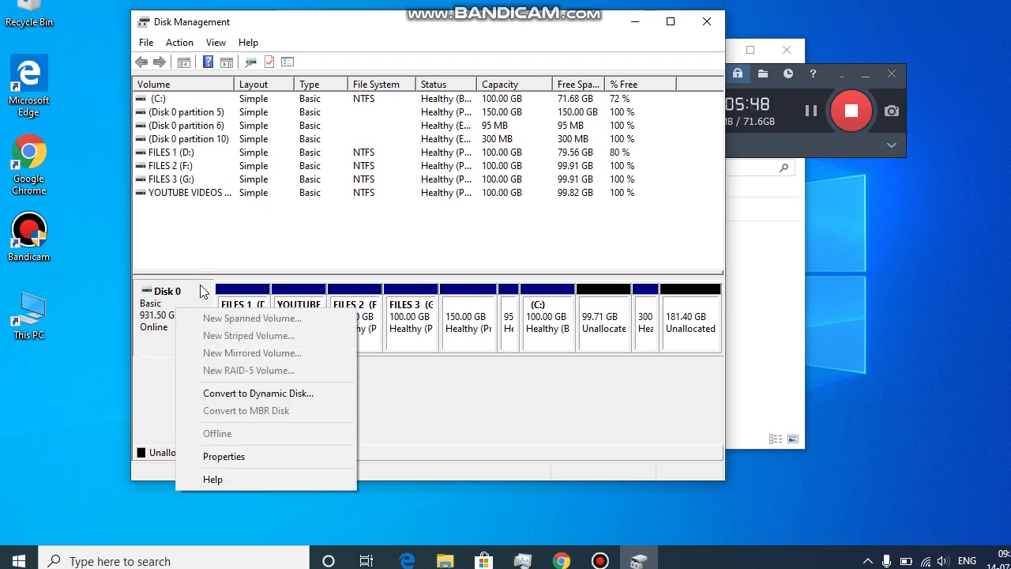
left_click(257, 252)
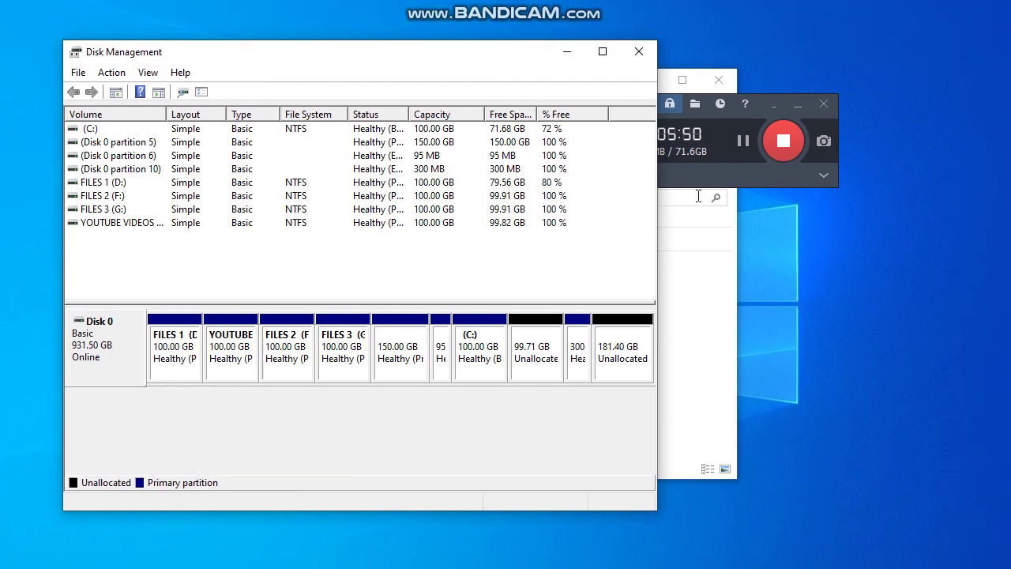
left_click(770, 180)
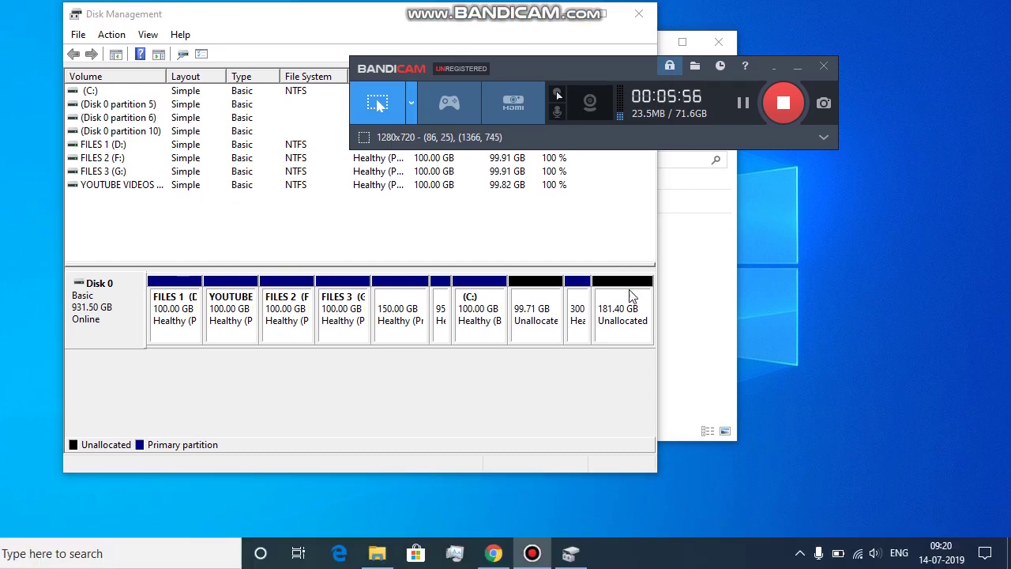
- Check which volume creation options are available for the 181.40 GB unallocated space
right_click(632, 332)
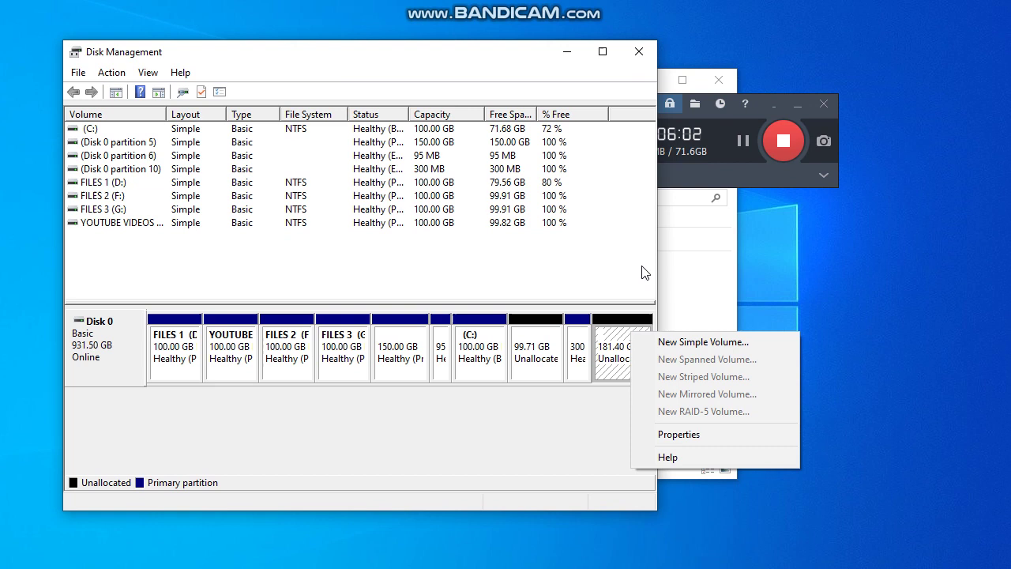
left_click(644, 273)
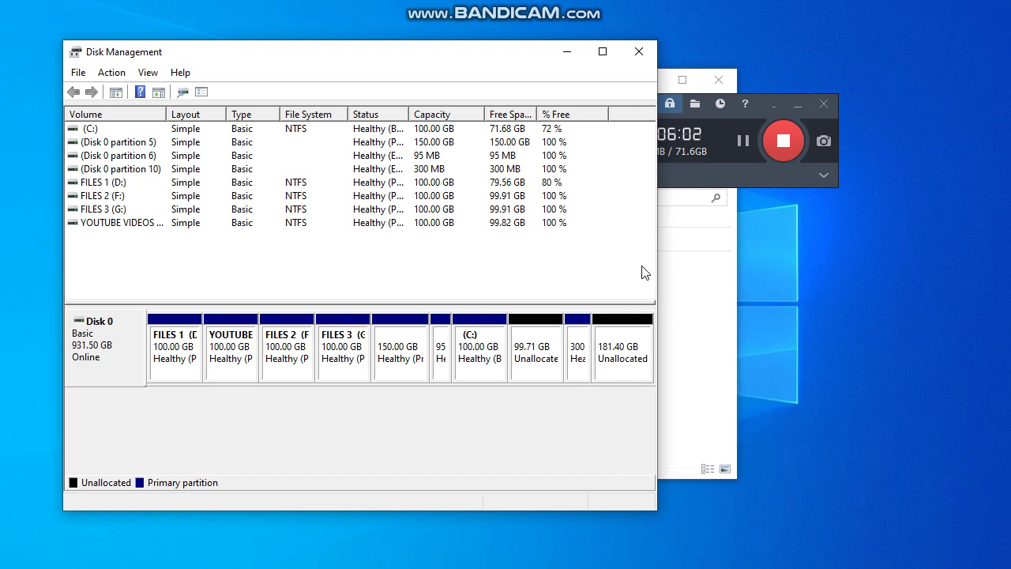
left_click(721, 167)
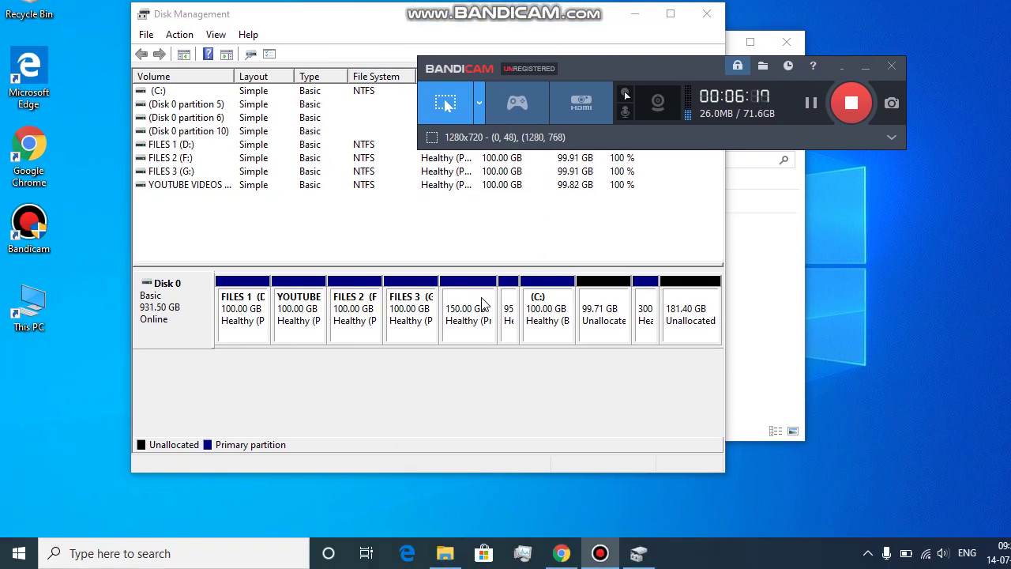
- Compare the adjacent partitions from FILES 3 (G:) through the 150 GB and 95 MB ones to (C:)
left_click(453, 335)
left_click(479, 302)
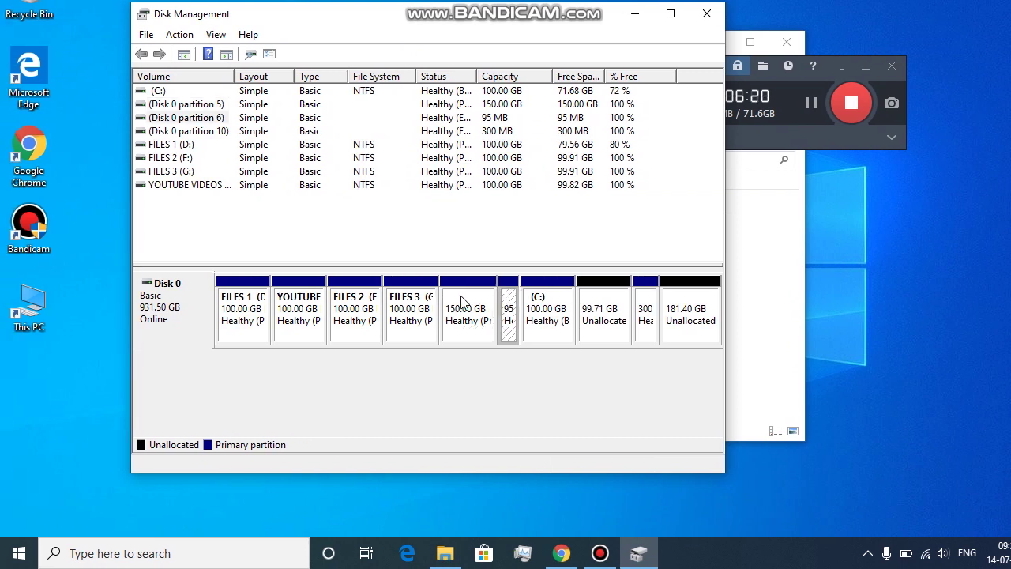
left_click(419, 302)
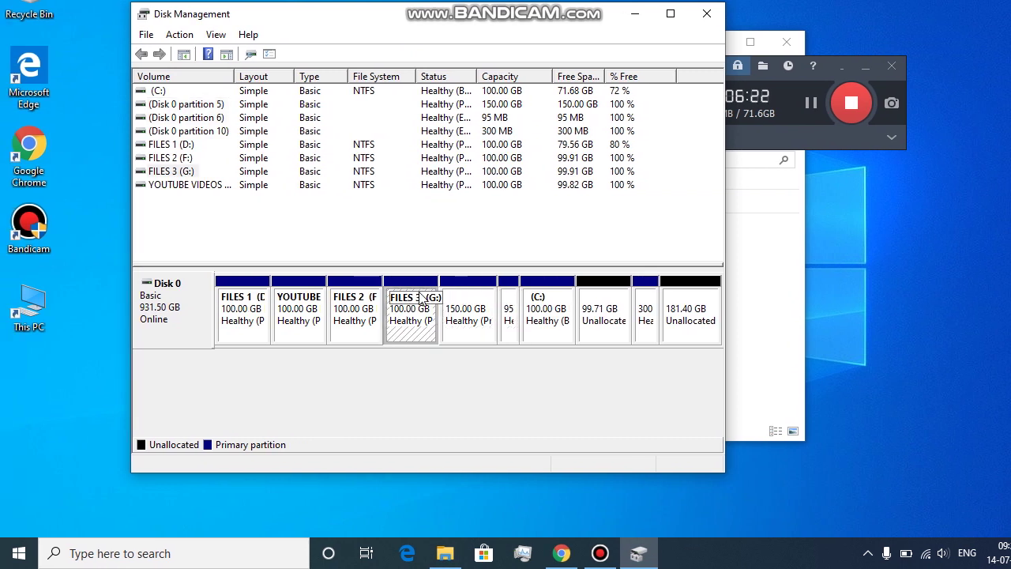
left_click(462, 298)
left_click(419, 298)
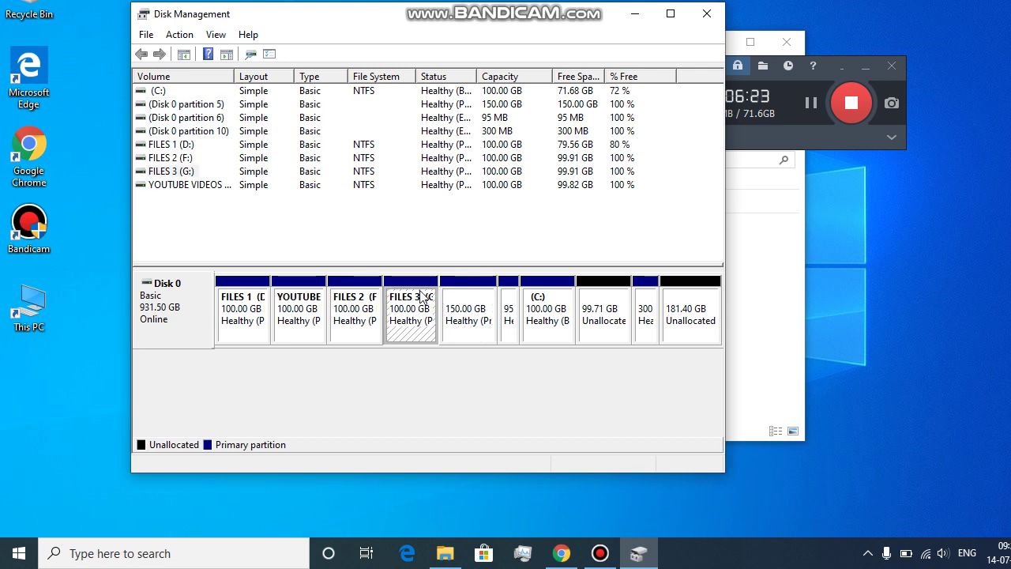
left_click(472, 304)
left_click(509, 308)
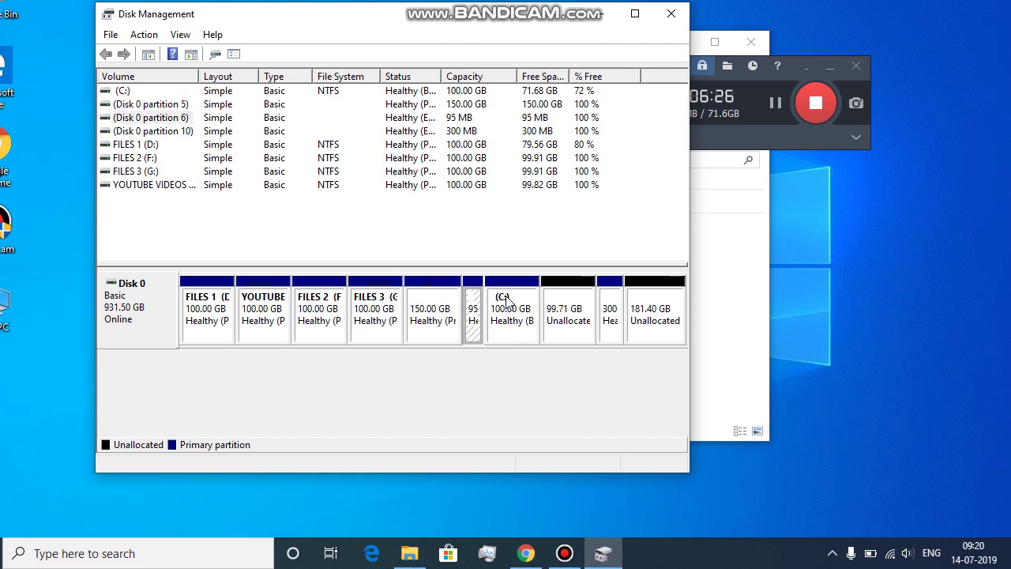
left_click(506, 302)
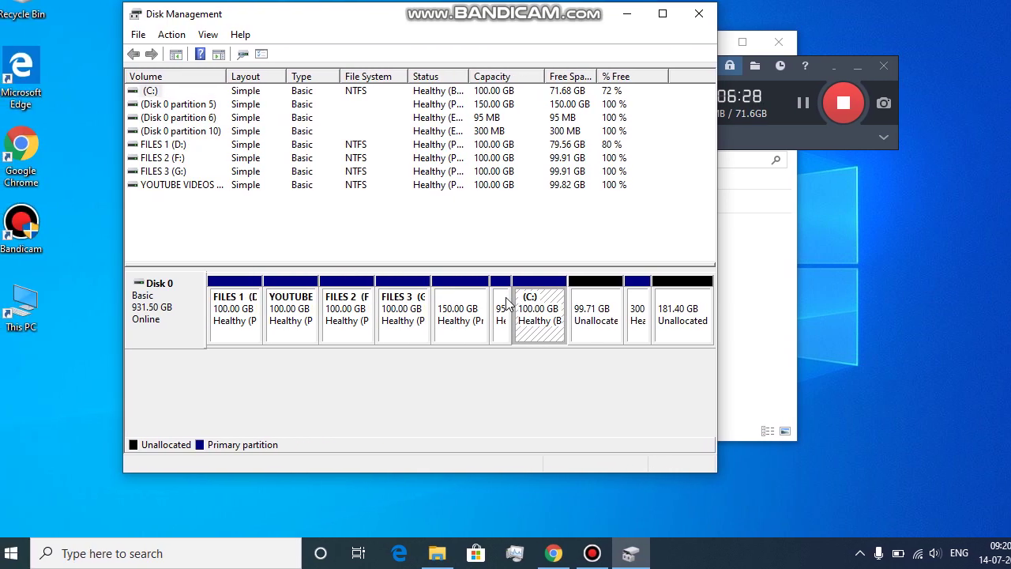
left_click(478, 303)
left_click(462, 301)
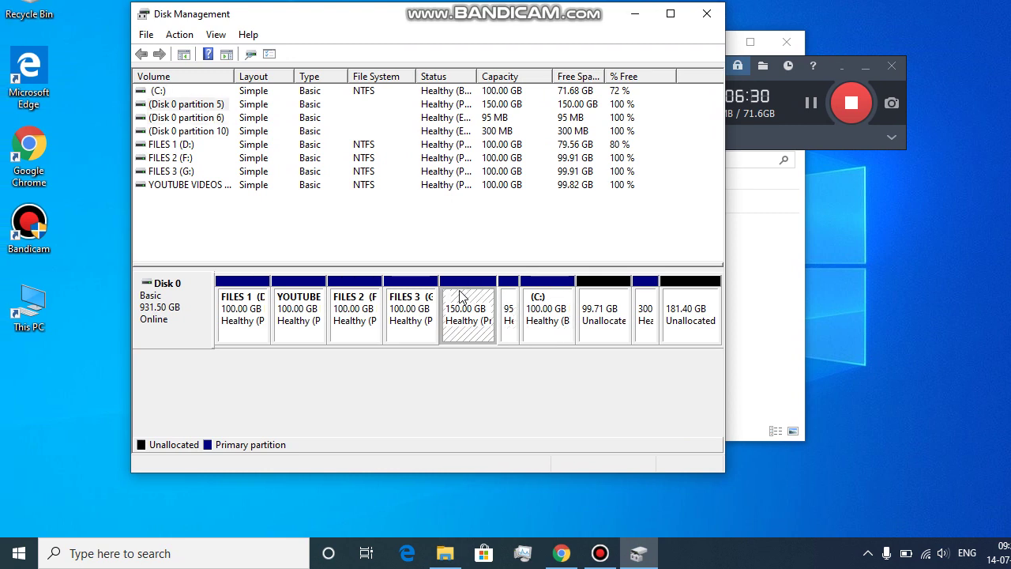
left_click(417, 303)
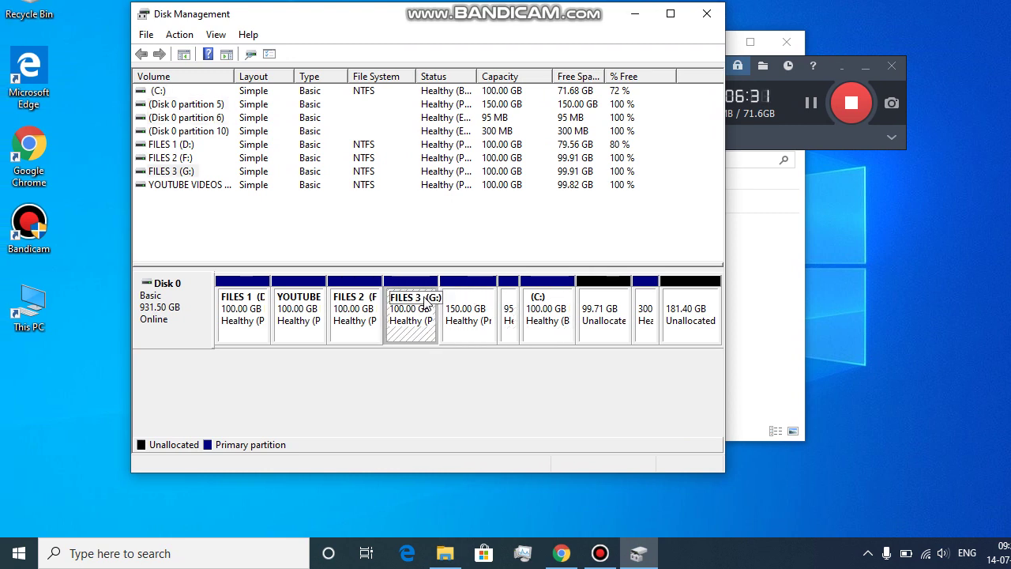
left_click(481, 306)
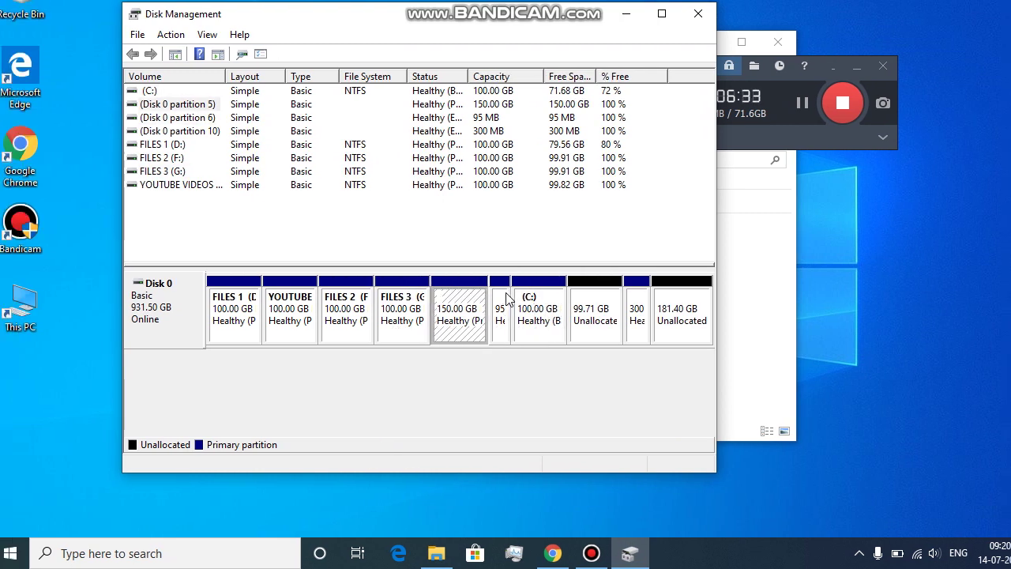
left_click(504, 300)
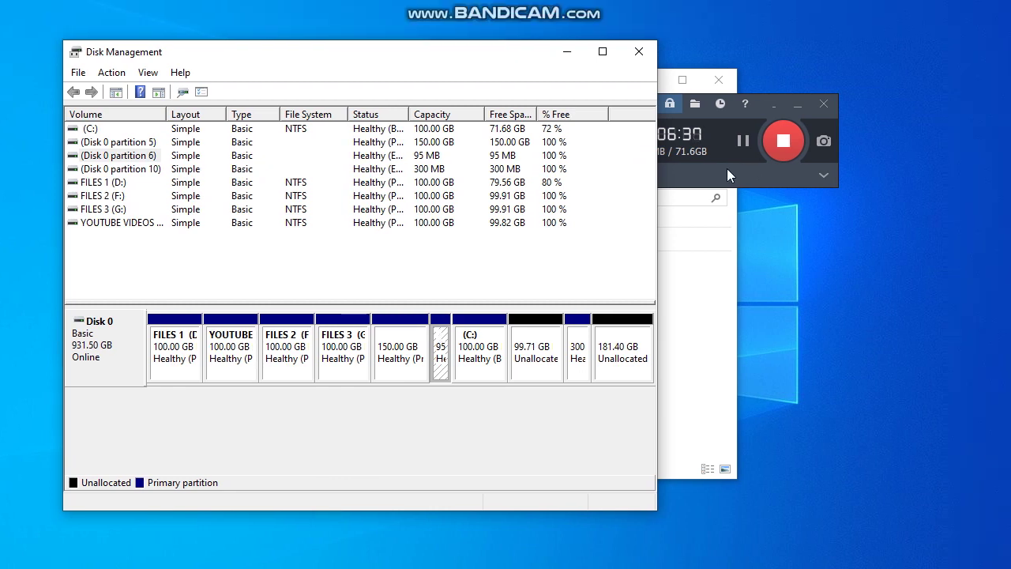
left_click(794, 138)
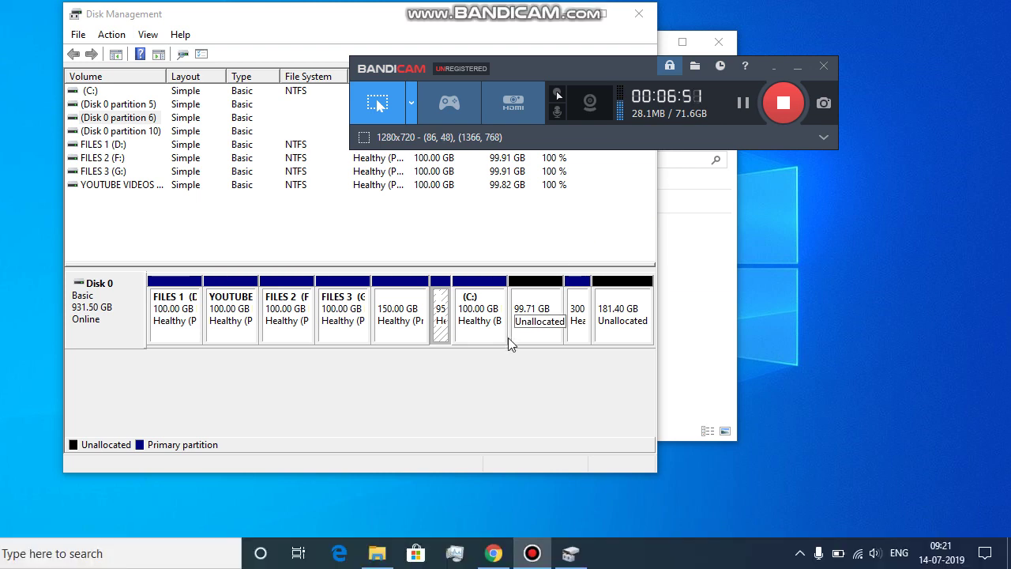
- Examine the 99.71 GB and 181.40 GB unallocated areas and the 300 MB partition separating them
left_click(494, 355)
left_click(548, 333)
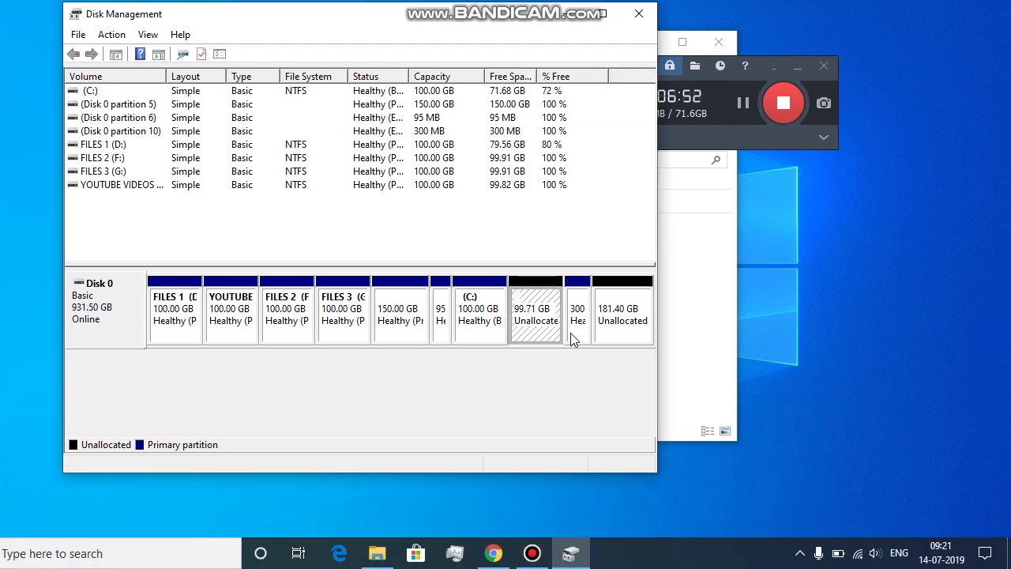
left_click(572, 333)
left_click(616, 336)
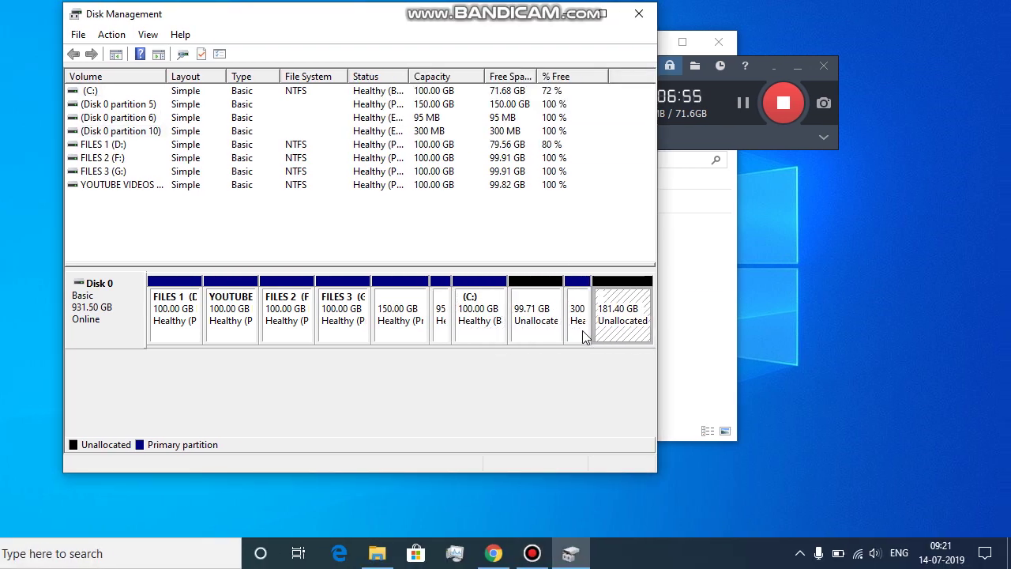
left_click(541, 329)
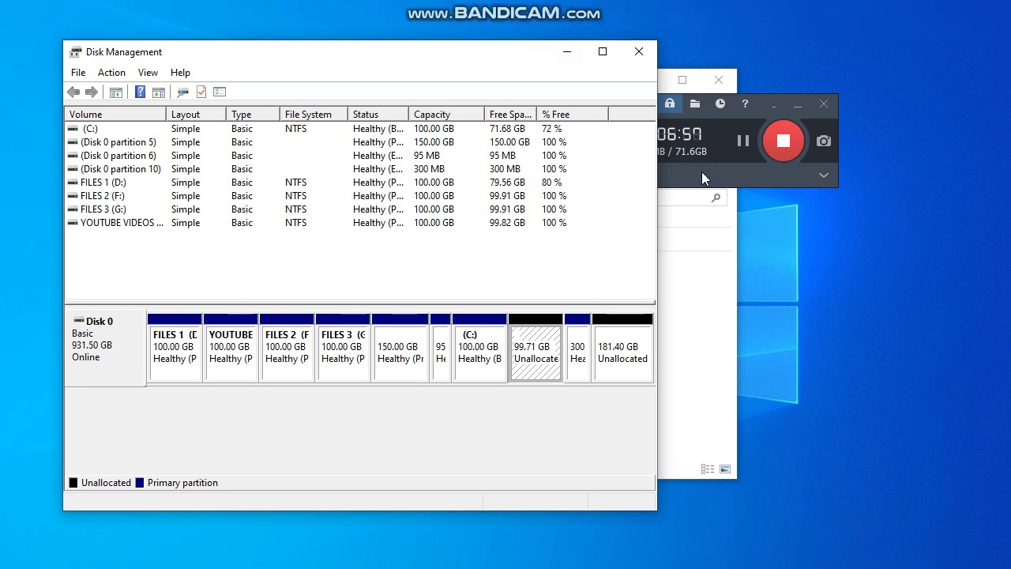
left_click(702, 171)
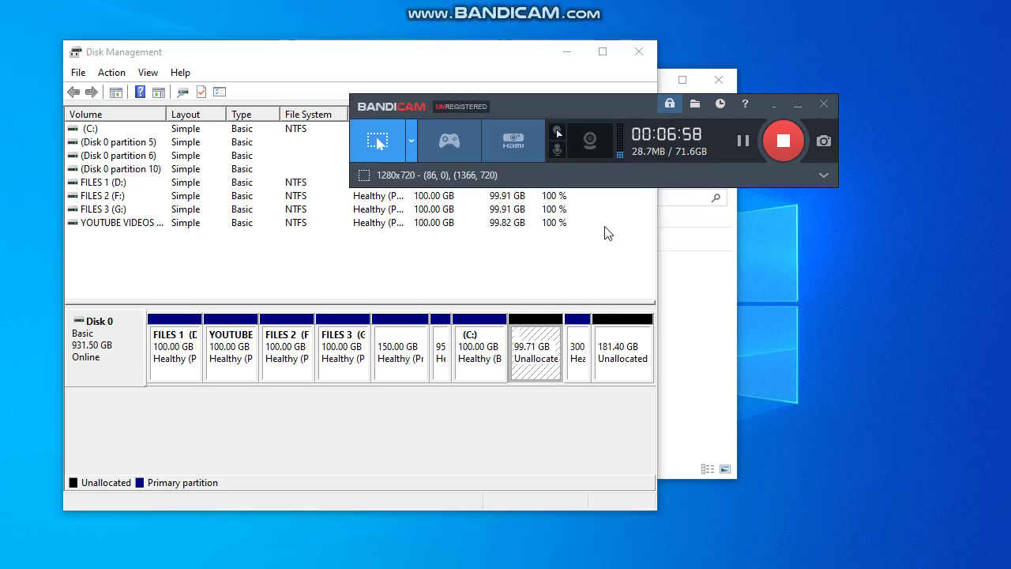